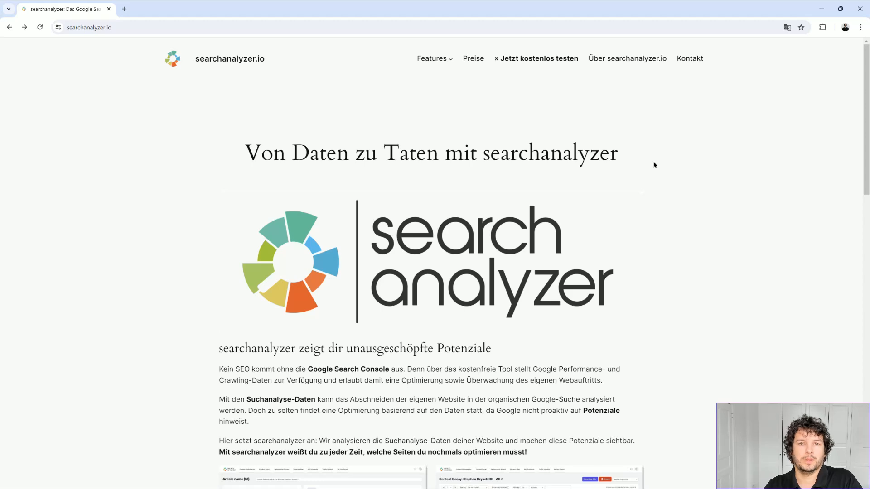
Pin the GSC Helper by searchanalyzer.io extension in the browser
{"action": "left_click", "coordinate": [821, 28]}
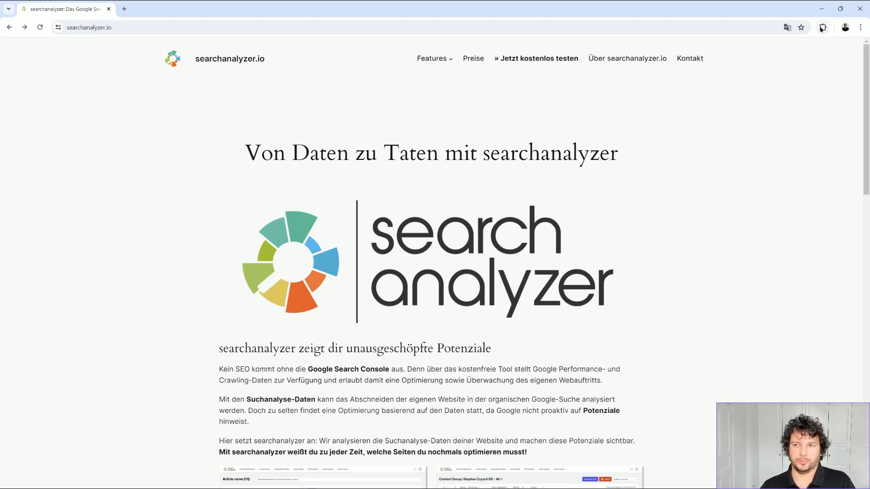
{"action": "left_click", "coordinate": [821, 28]}
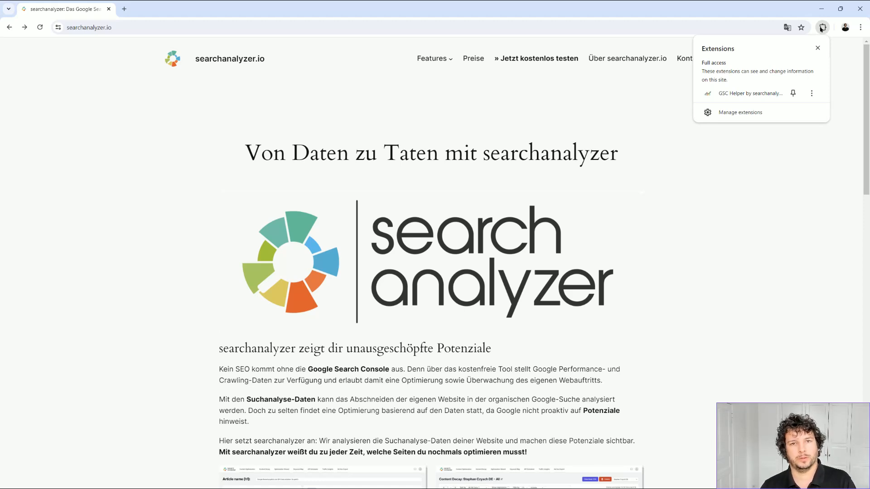
{"action": "left_click", "coordinate": [793, 95]}
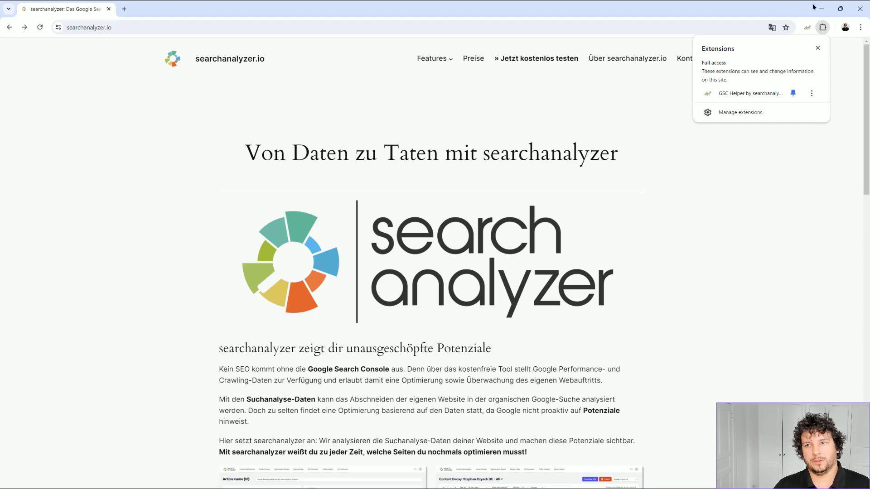
{"action": "left_click", "coordinate": [756, 7]}
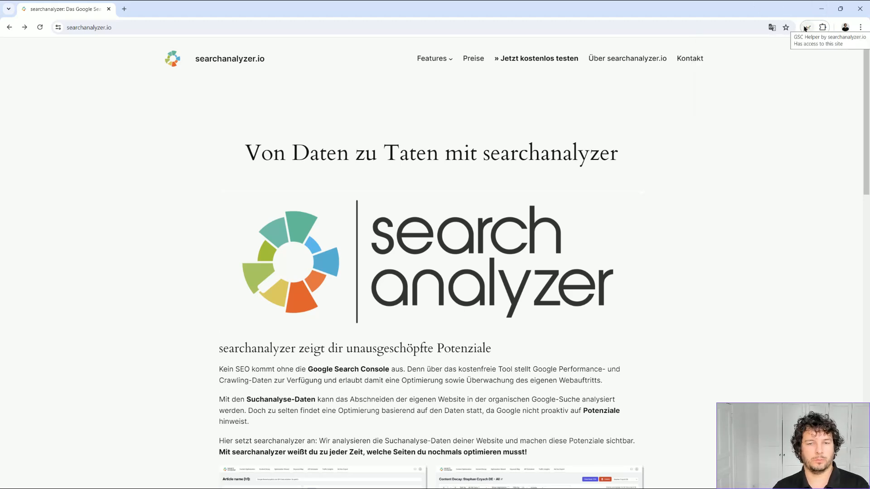
{"action": "left_click", "coordinate": [823, 28]}
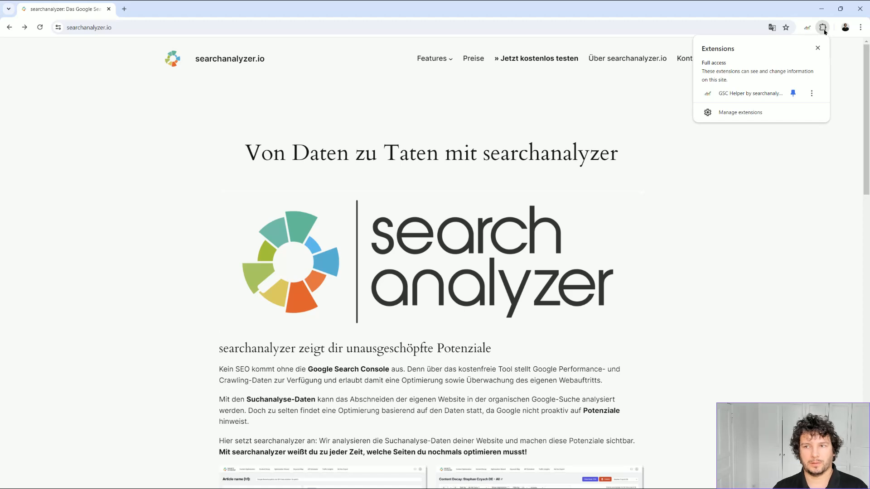
{"action": "left_click", "coordinate": [746, 208]}
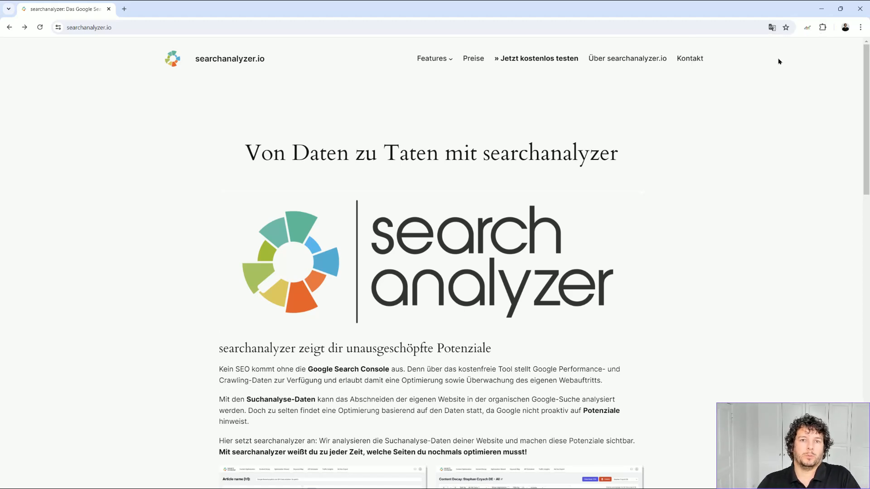
Open the GSC Helper extension's options and go to its deep link settings
{"action": "right_click", "coordinate": [809, 28]}
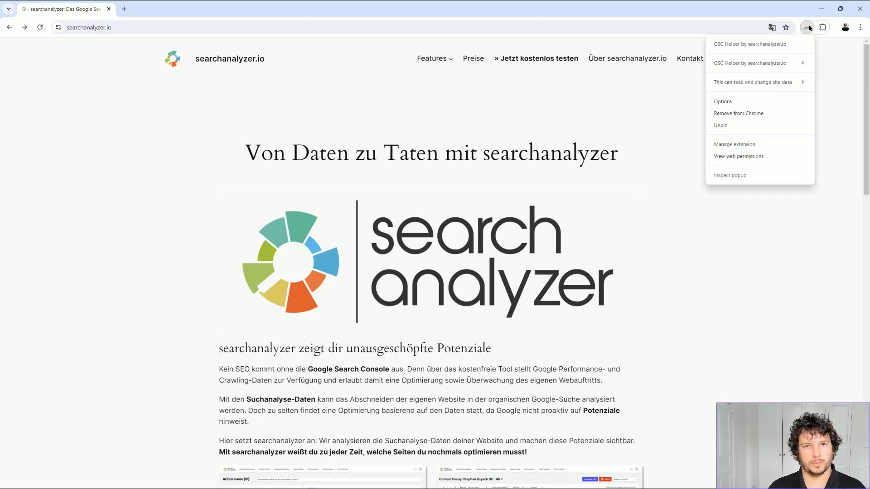
{"action": "left_click", "coordinate": [749, 102]}
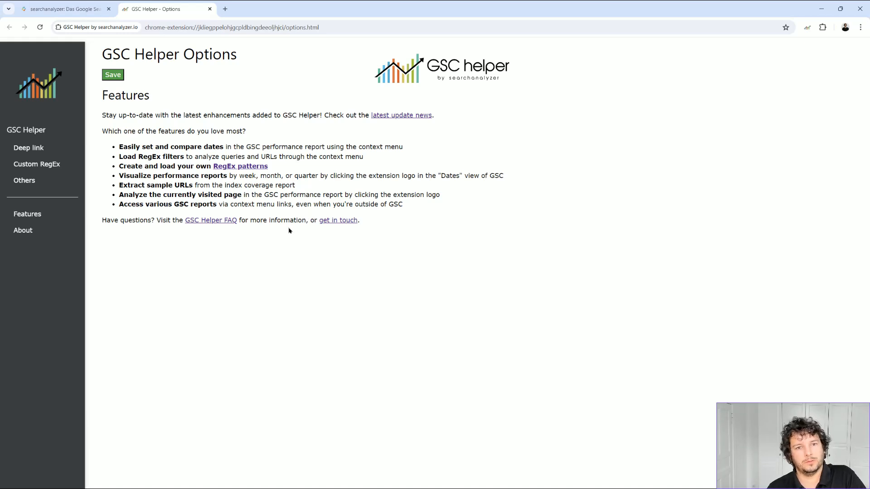
{"action": "left_click", "coordinate": [42, 149]}
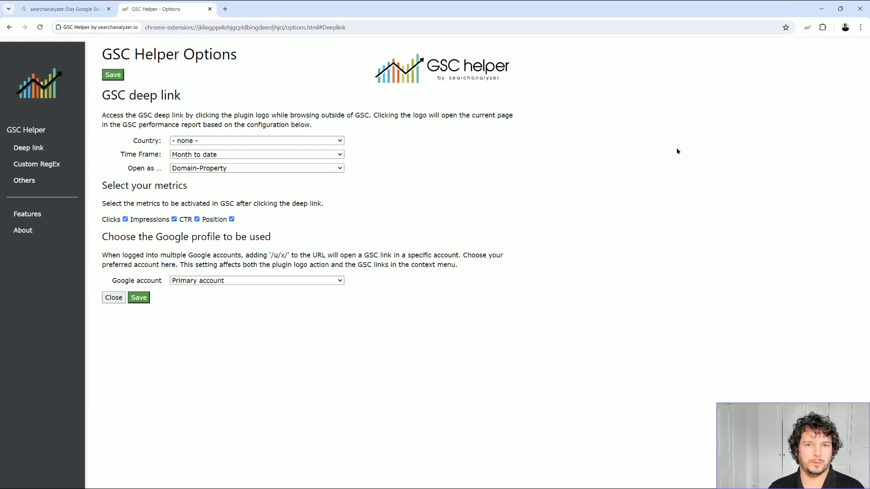
Set the deep link time frame to last full month, keep Domain-Property and the primary Google account, and save
{"action": "left_click", "coordinate": [299, 157]}
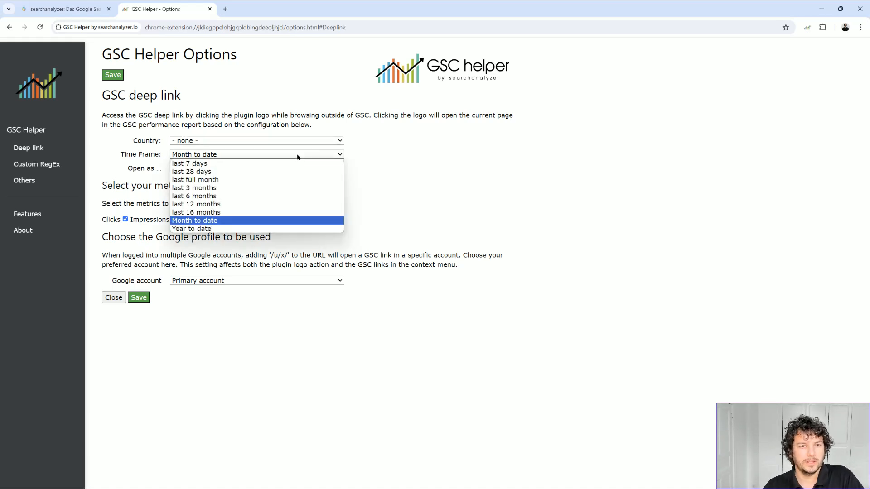
{"action": "left_click", "coordinate": [278, 180]}
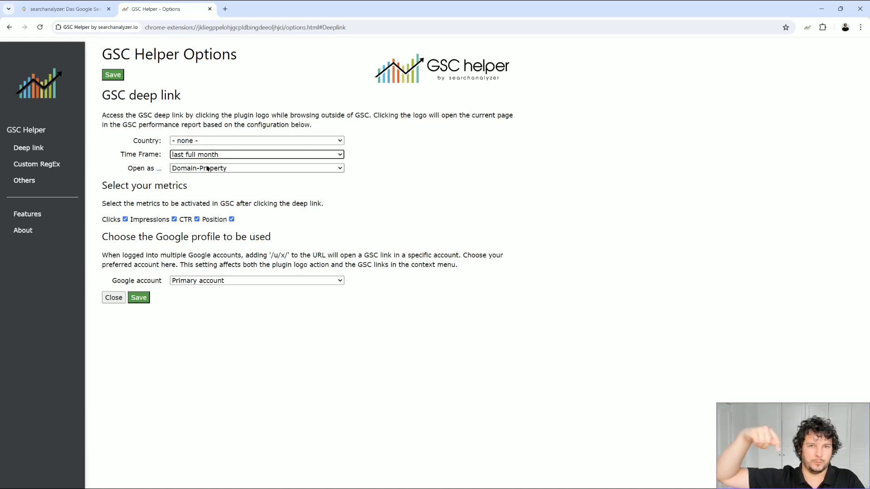
{"action": "left_click", "coordinate": [207, 169]}
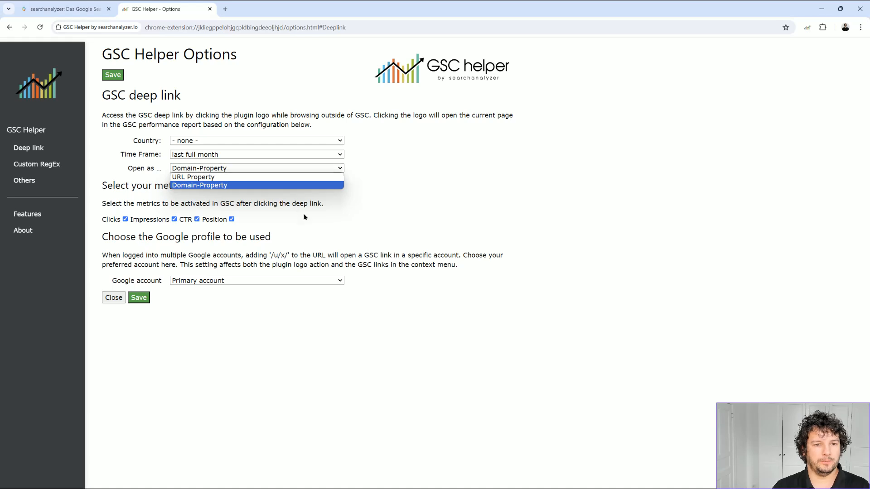
{"action": "left_click", "coordinate": [251, 218]}
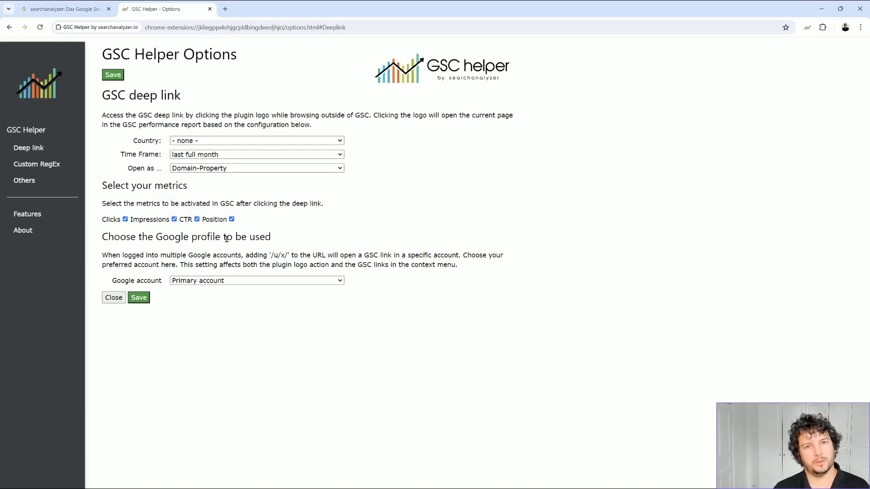
{"action": "left_click", "coordinate": [202, 282]}
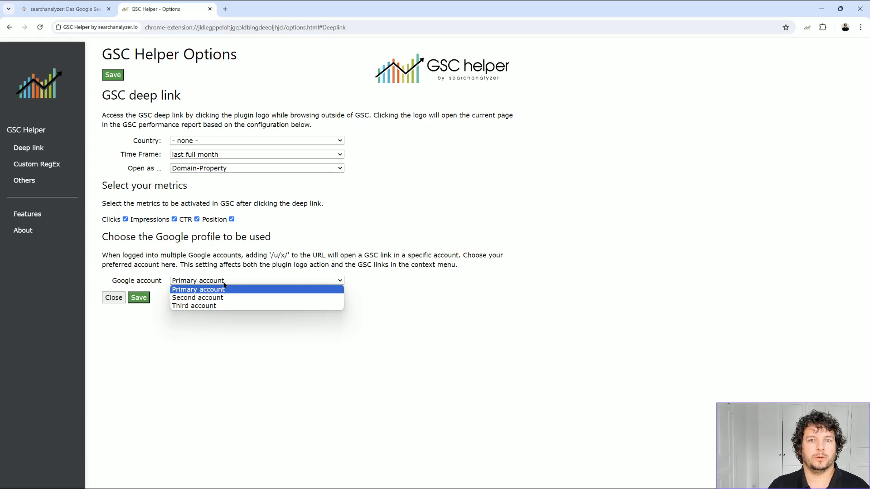
{"action": "left_click", "coordinate": [426, 230]}
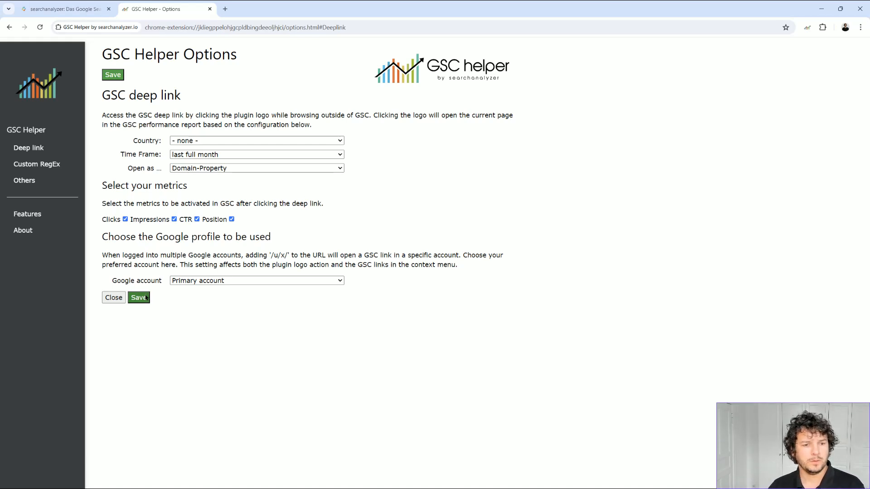
Launch the GSC Helper deep link from the searchanalyzer.io homepage, check the report's date and page filters, and close the report
{"action": "left_click", "coordinate": [67, 10]}
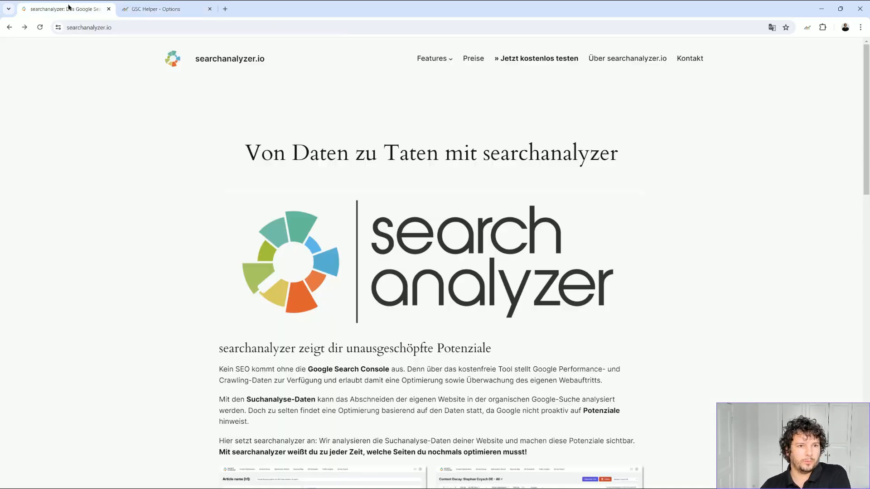
{"action": "left_click", "coordinate": [807, 29]}
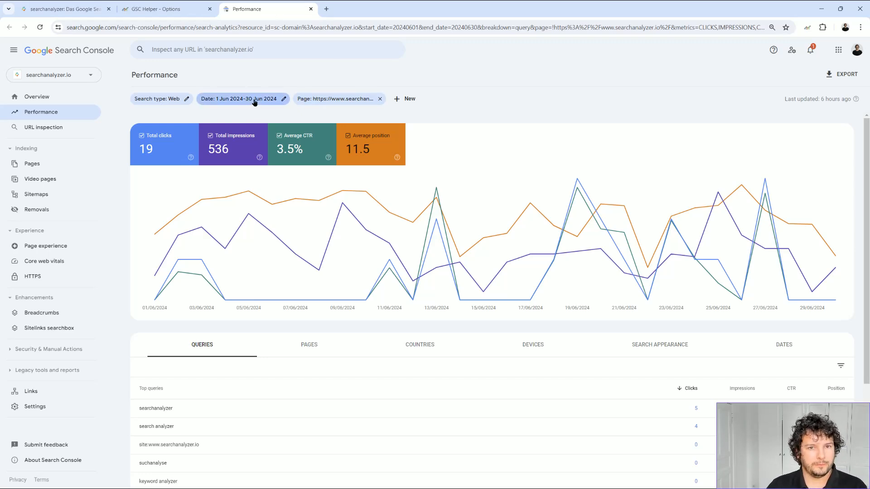
{"action": "left_click", "coordinate": [361, 98]}
{"action": "left_click", "coordinate": [360, 98]}
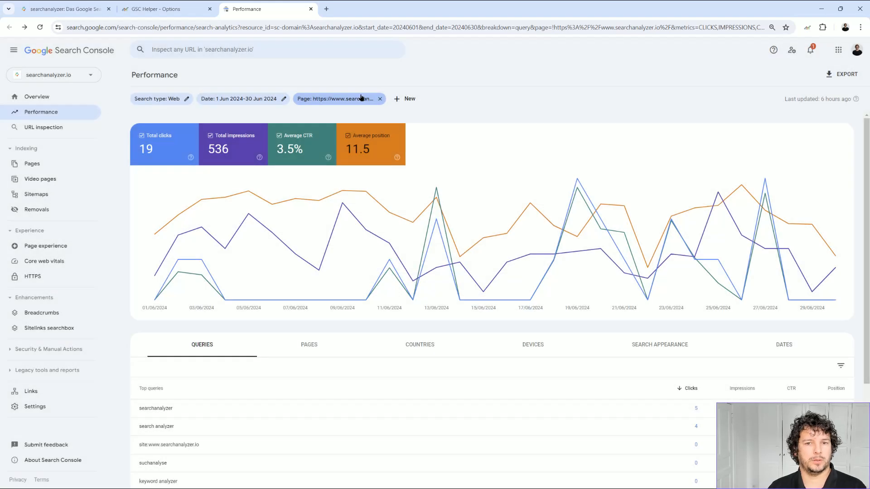
{"action": "middle_click", "coordinate": [272, 14]}
Set the deep link to open as URL Property and save the options
{"action": "left_click", "coordinate": [250, 170]}
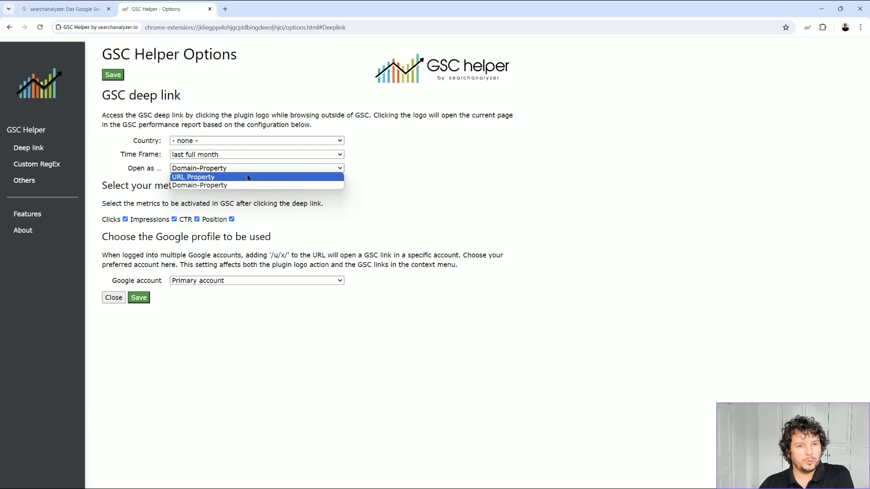
{"action": "left_click", "coordinate": [249, 177]}
{"action": "left_click", "coordinate": [138, 298]}
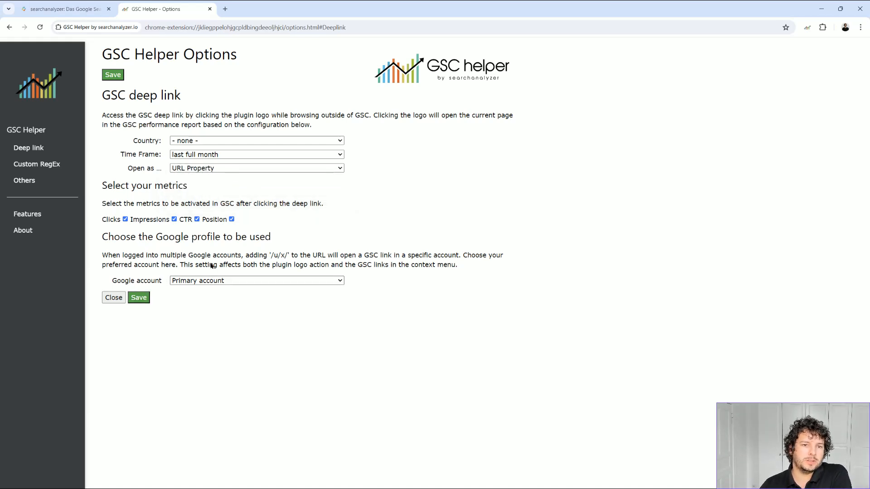
Launch the deep link from the searchanalyzer.io homepage as a URL property and review the account chooser's target profiles
{"action": "left_click", "coordinate": [63, 9]}
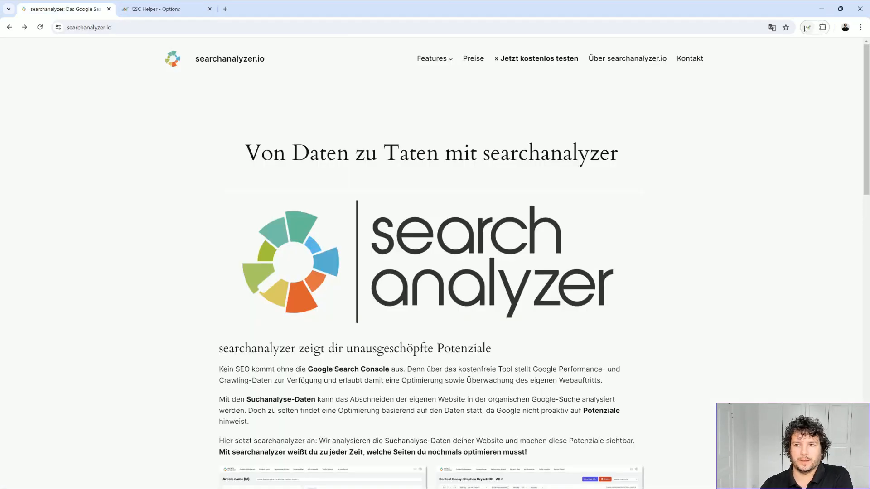
{"action": "left_click", "coordinate": [807, 27]}
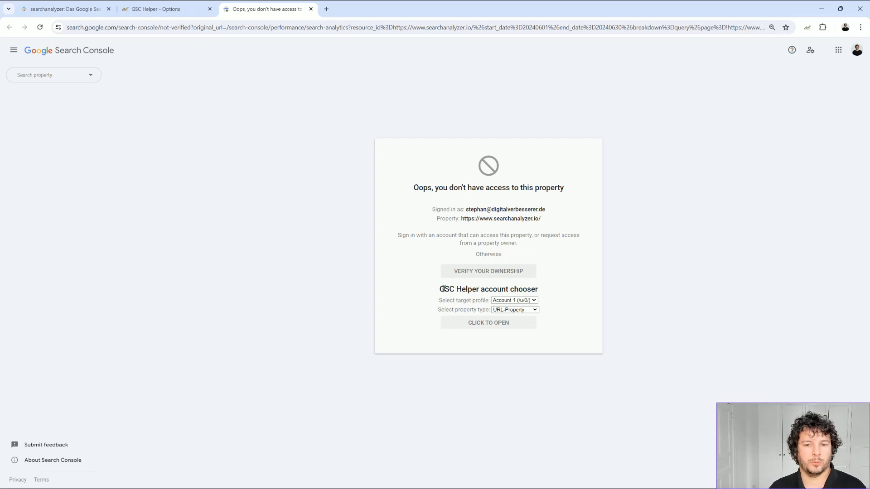
{"action": "left_click_drag", "start_coordinate": [439, 289], "coordinate": [544, 285]}
{"action": "left_click", "coordinate": [556, 286]}
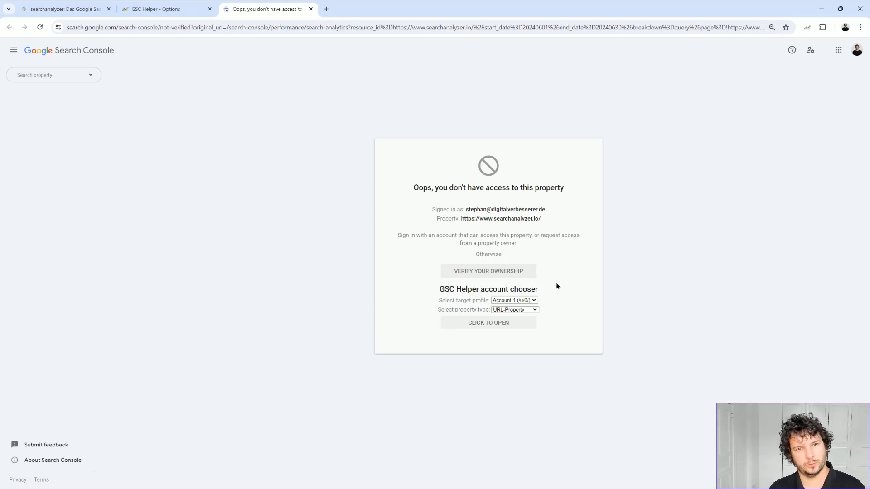
{"action": "left_click", "coordinate": [534, 300]}
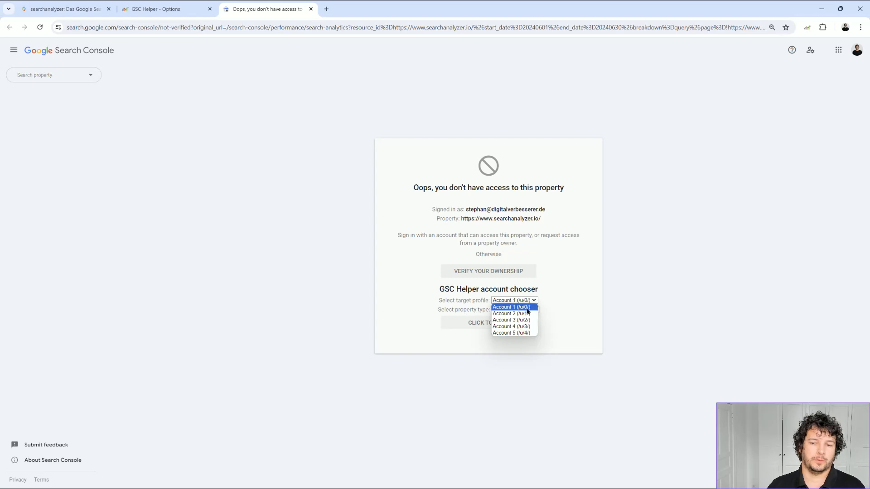
{"action": "left_click", "coordinate": [560, 300]}
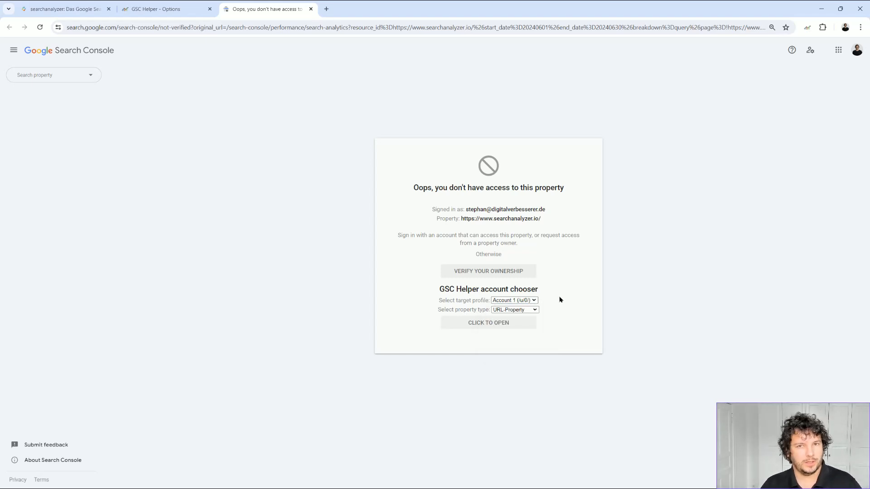
Choose Domain Property as the property type in the GSC Helper account chooser and open the report
{"action": "left_click", "coordinate": [506, 310]}
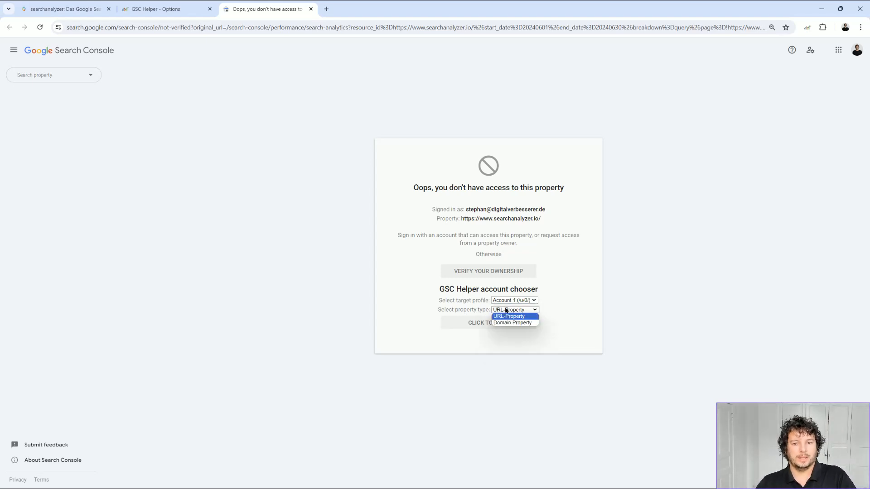
{"action": "left_click", "coordinate": [529, 323]}
{"action": "left_click", "coordinate": [500, 323]}
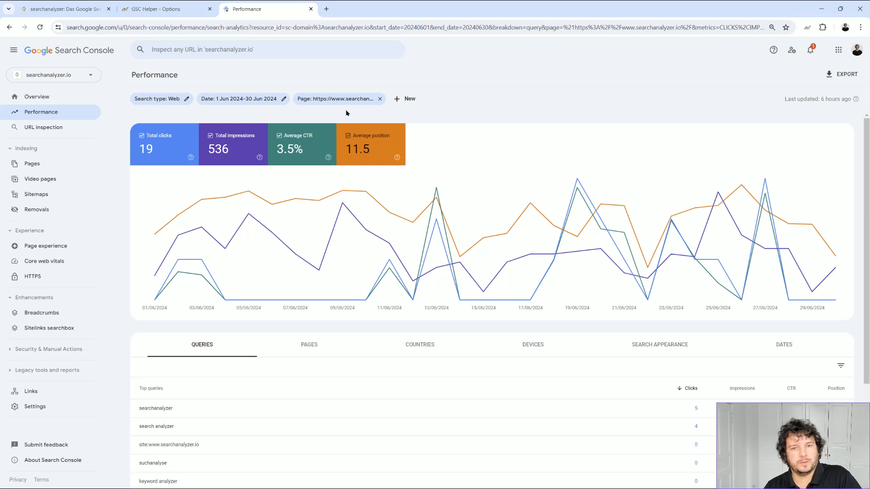
Set the performance report's date range to Month to date with GSC Helper
{"action": "right_click", "coordinate": [303, 322]}
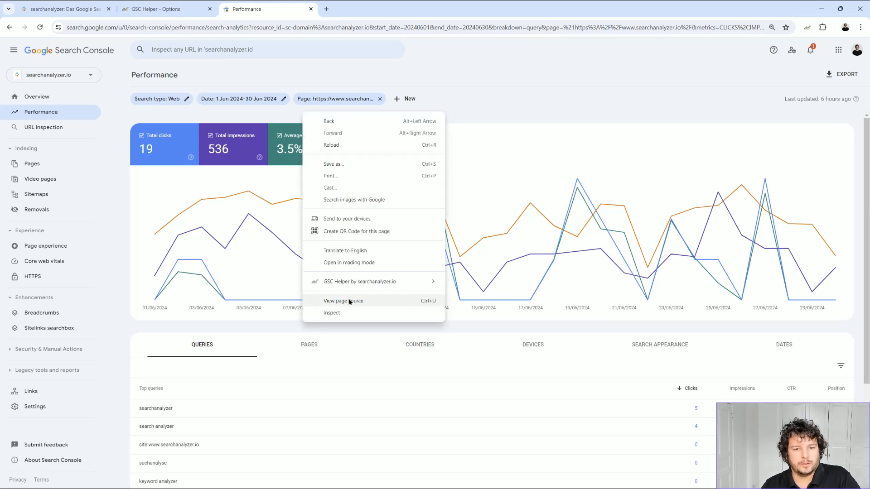
{"action": "mouse_move", "coordinate": [369, 282]}
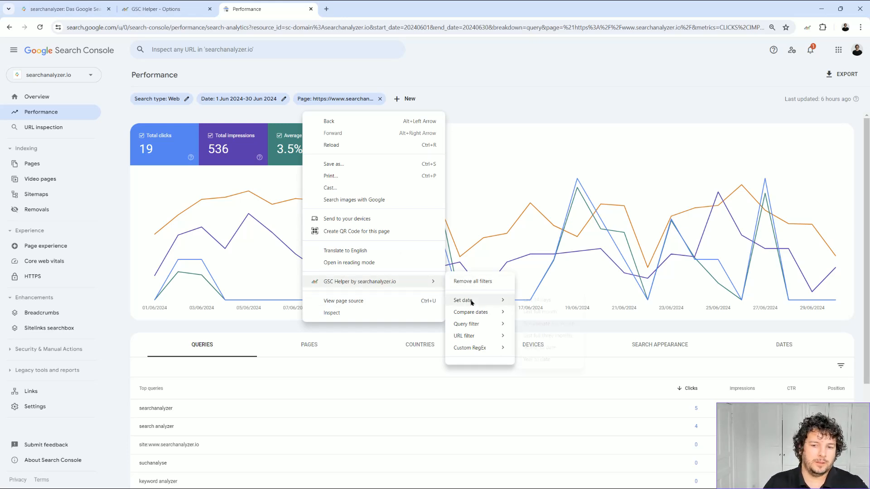
{"action": "mouse_move", "coordinate": [471, 302]}
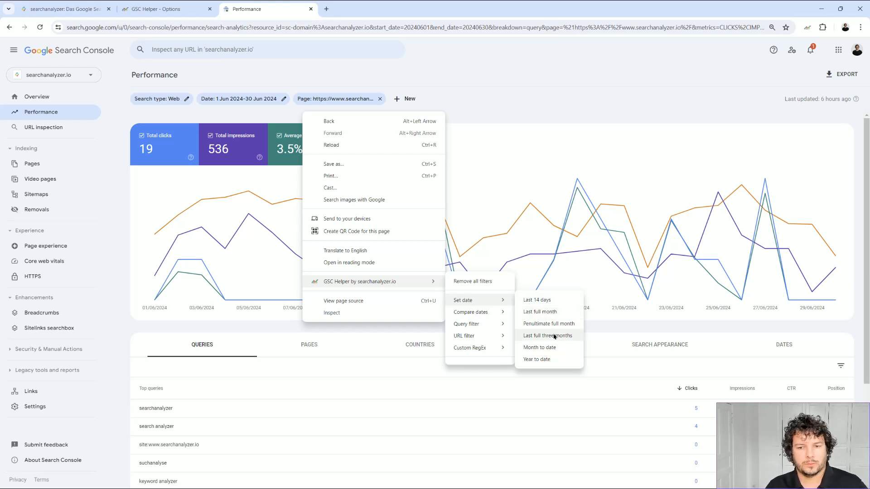
{"action": "left_click", "coordinate": [537, 348]}
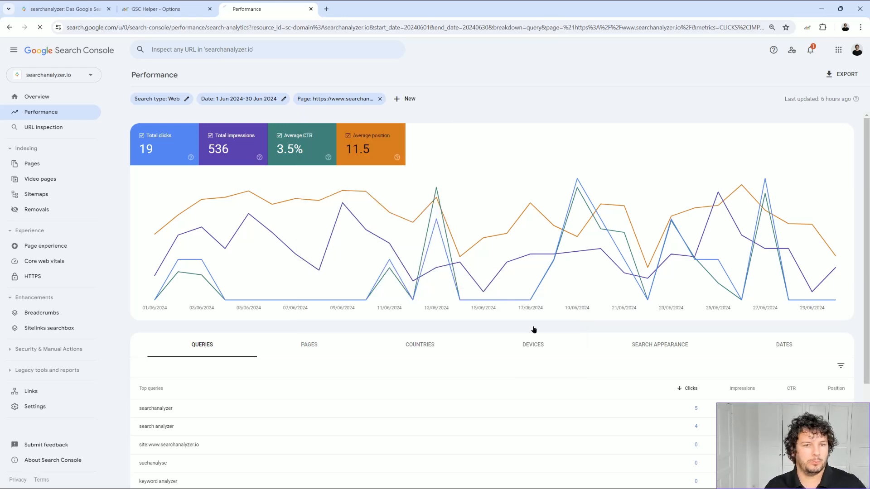
Set the performance report's date range to Year to date with GSC Helper
{"action": "right_click", "coordinate": [383, 111]}
{"action": "mouse_move", "coordinate": [498, 280]}
{"action": "mouse_move", "coordinate": [595, 299]}
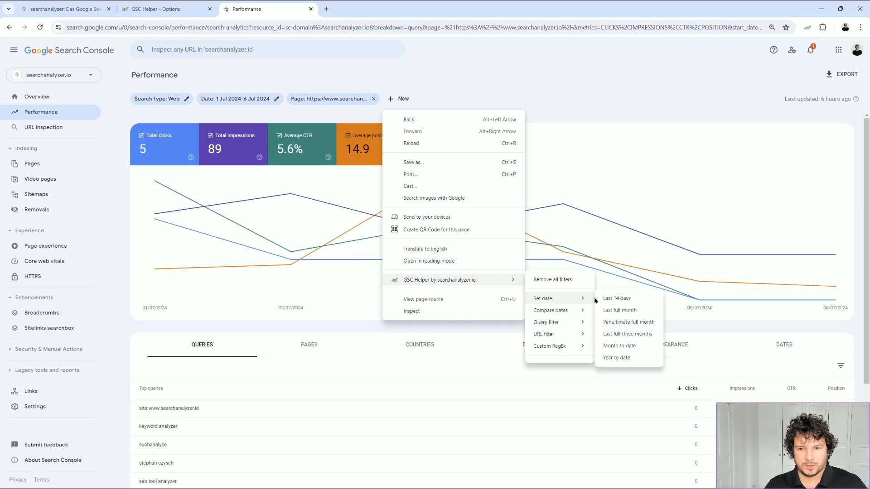
{"action": "left_click", "coordinate": [635, 357]}
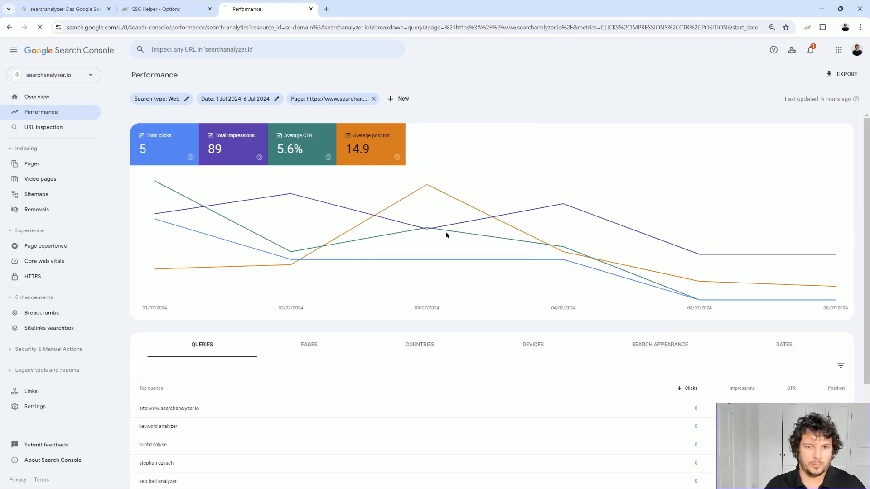
Apply GSC Helper's word pattern filter for 3 word queries to the performance report and review the filtered queries
{"action": "right_click", "coordinate": [283, 118]}
{"action": "mouse_move", "coordinate": [413, 285]}
{"action": "mouse_move", "coordinate": [477, 315]}
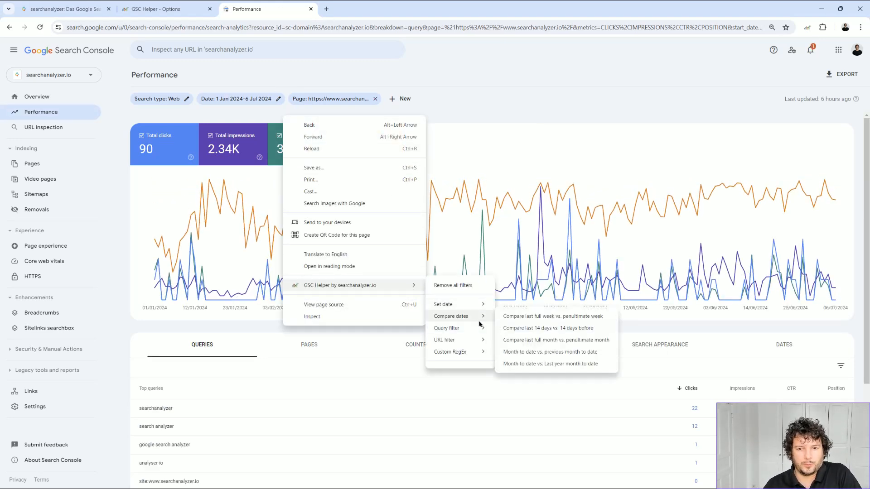
{"action": "mouse_move", "coordinate": [472, 333]}
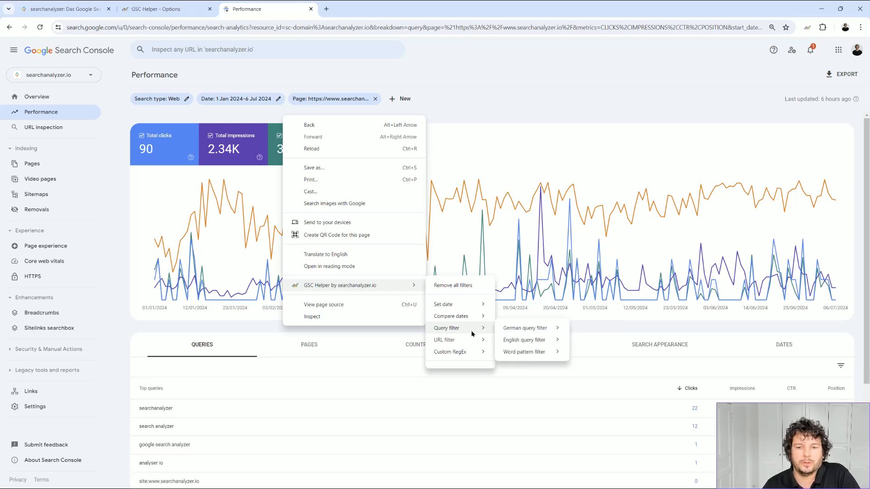
{"action": "mouse_move", "coordinate": [543, 335]}
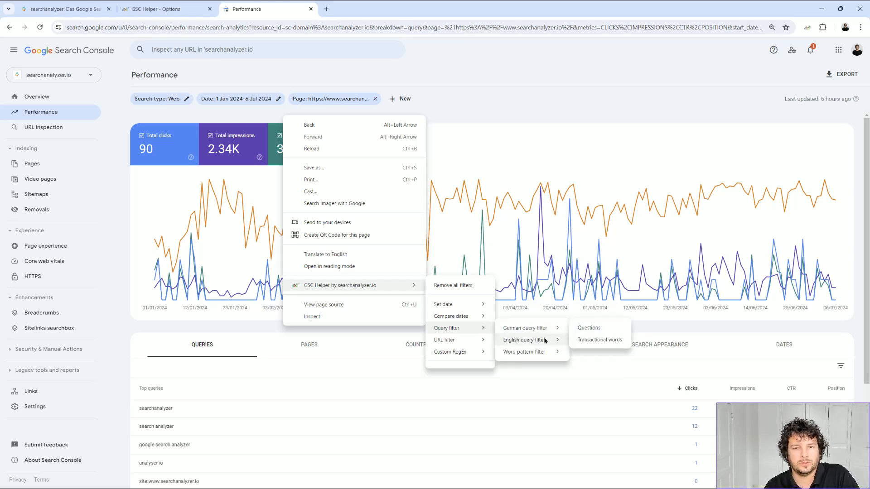
{"action": "mouse_move", "coordinate": [547, 353]}
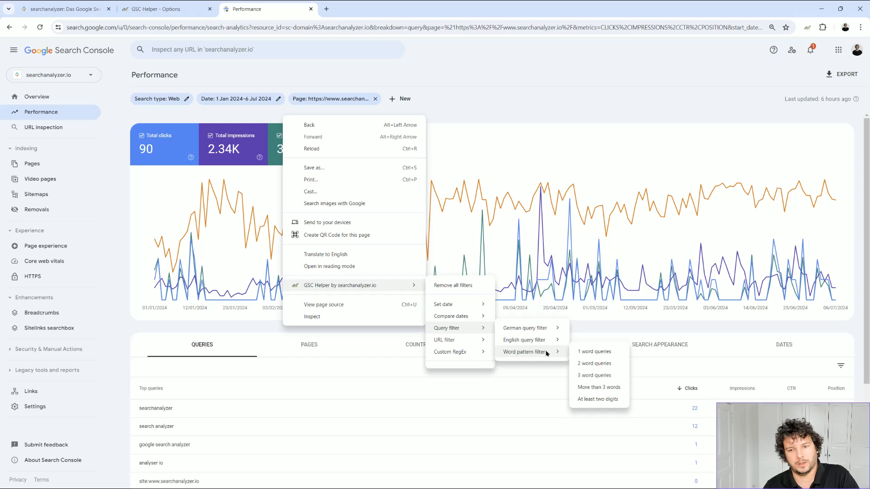
{"action": "left_click", "coordinate": [605, 377]}
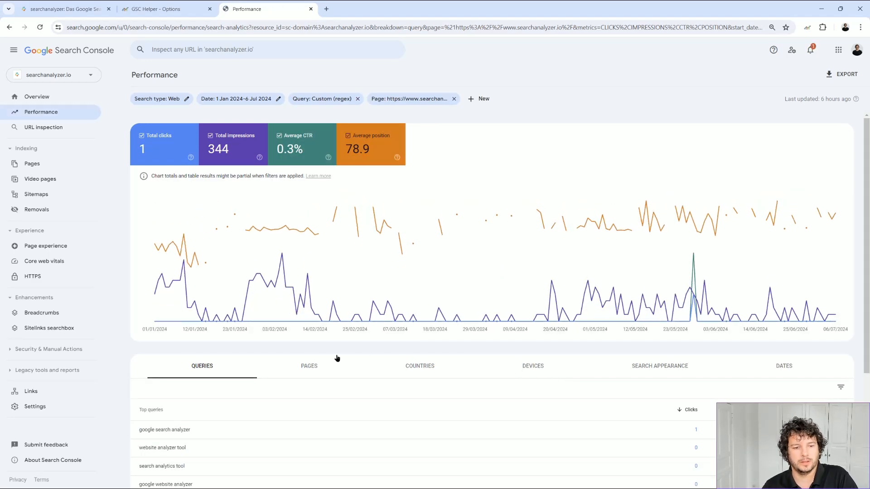
{"action": "scroll", "coordinate": [373, 369], "scroll_direction": "down", "scroll_amount": 3}
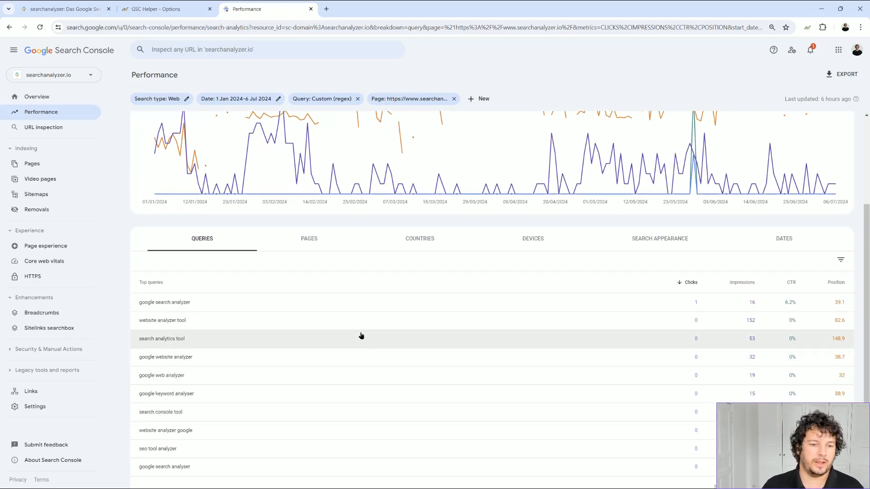
{"action": "scroll", "coordinate": [362, 334], "scroll_direction": "up", "scroll_amount": 3}
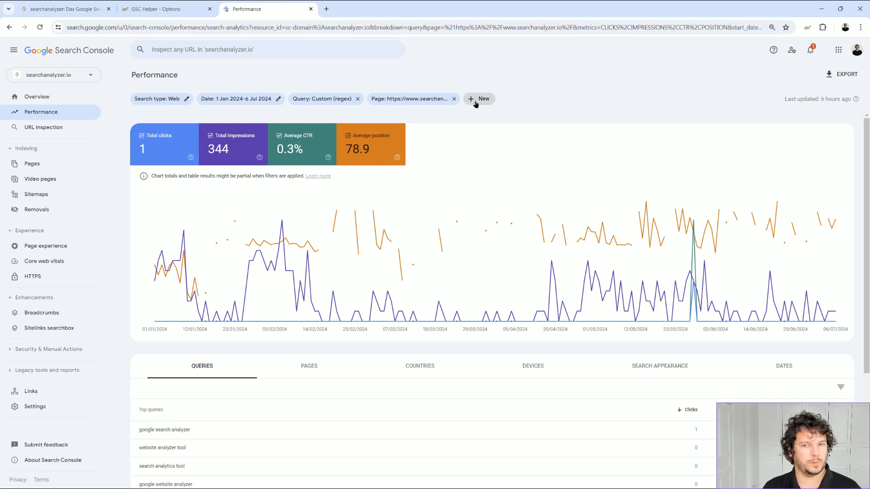
Remove all filters from the performance report with GSC Helper
{"action": "right_click", "coordinate": [422, 117]}
{"action": "mouse_move", "coordinate": [521, 283]}
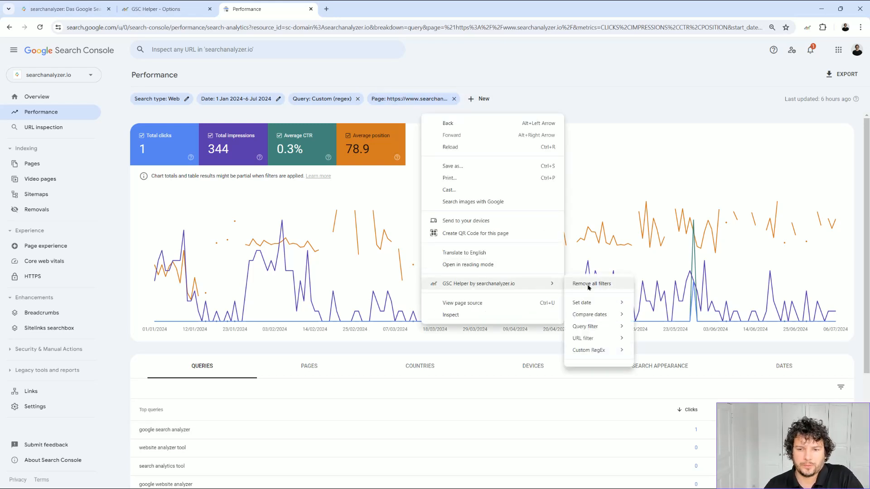
{"action": "left_click", "coordinate": [588, 287]}
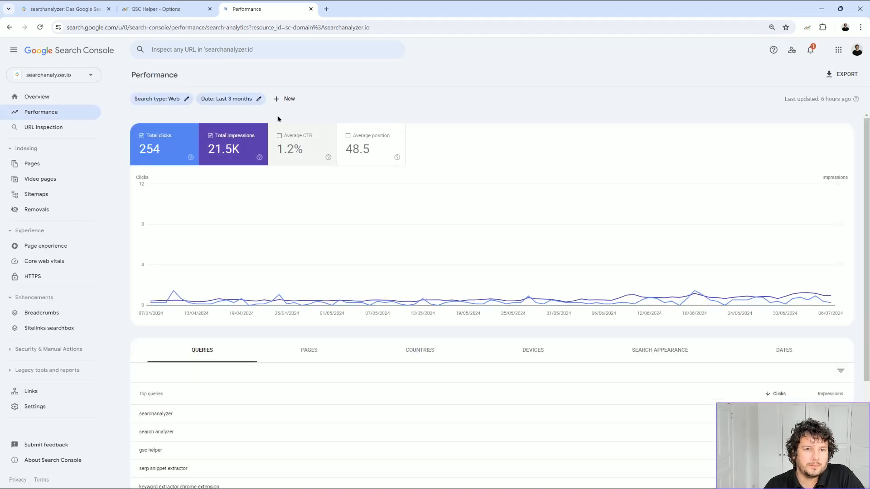
Open the Custom RegEx settings in the GSC Helper options and examine pattern #1's filter type and match mode choices
{"action": "right_click", "coordinate": [274, 112]}
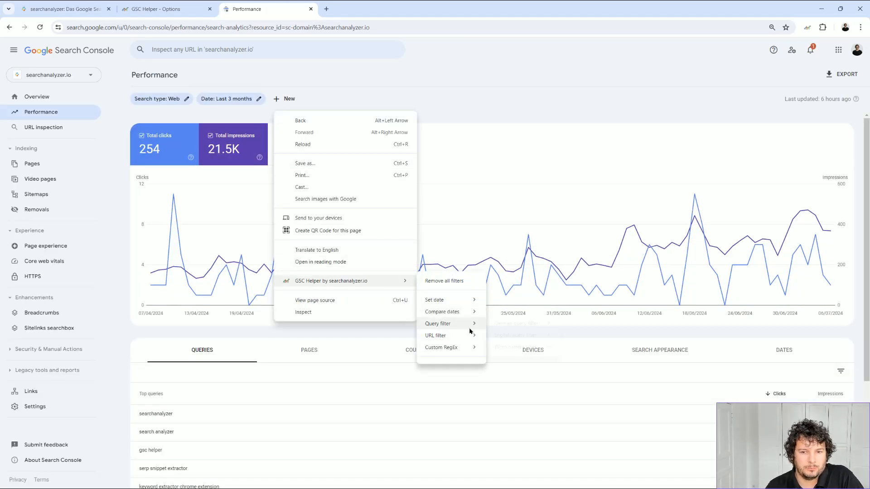
{"action": "left_click", "coordinate": [166, 10]}
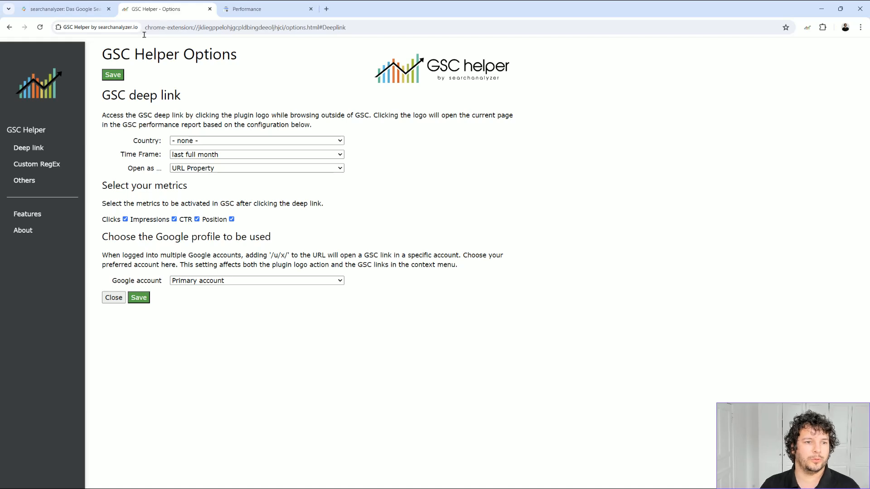
{"action": "left_click", "coordinate": [48, 165]}
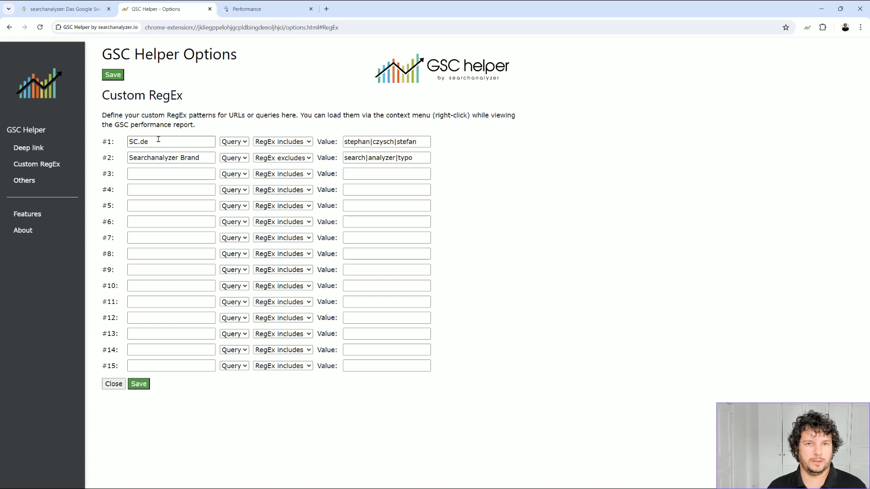
{"action": "left_click", "coordinate": [233, 141]}
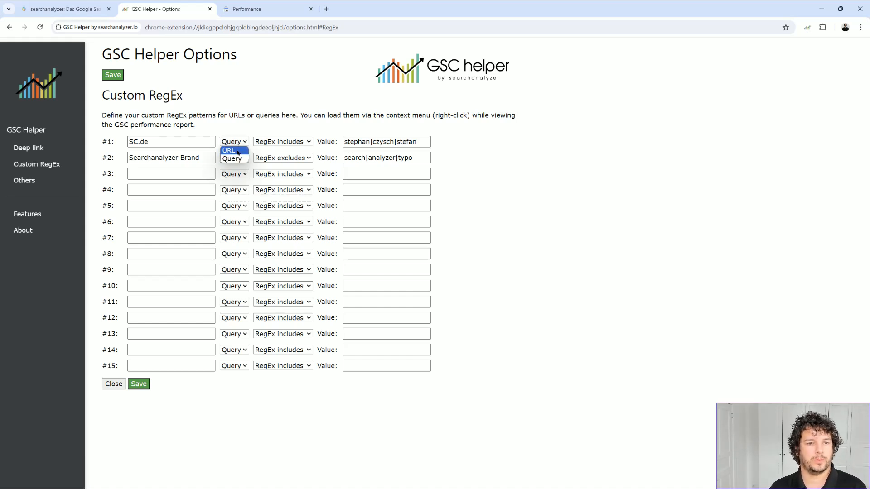
{"action": "left_click", "coordinate": [244, 130]}
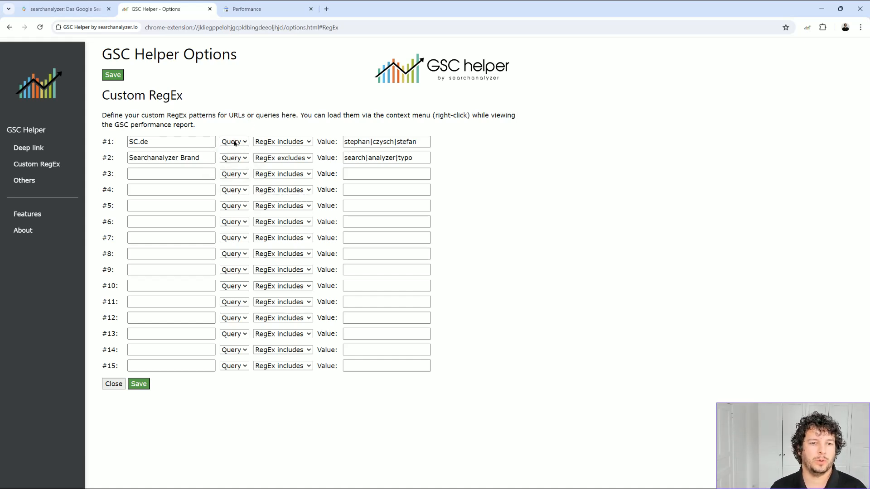
{"action": "left_click", "coordinate": [287, 142]}
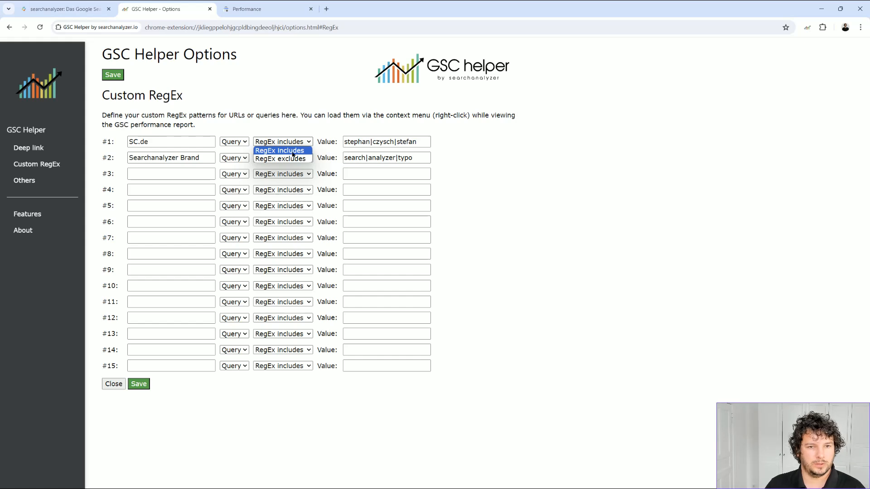
{"action": "left_click", "coordinate": [280, 158]}
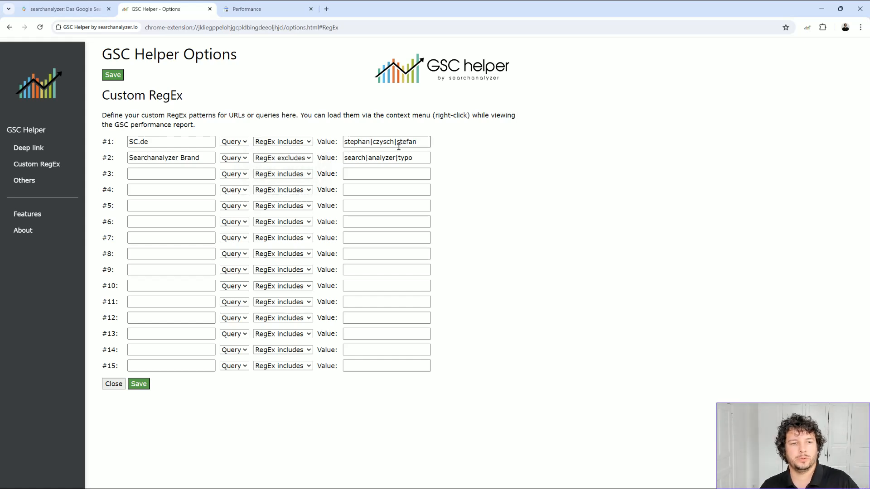
Rename custom RegEx pattern #2 as "Searchanalyzer Non-Brand" and save the options
{"action": "left_click", "coordinate": [182, 158]}
{"action": "type", "text": "Non"}
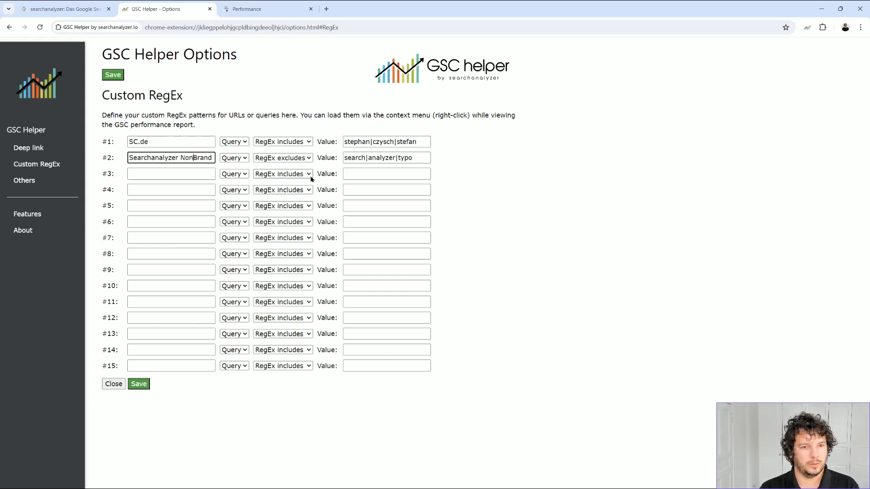
{"action": "type", "text": "-"}
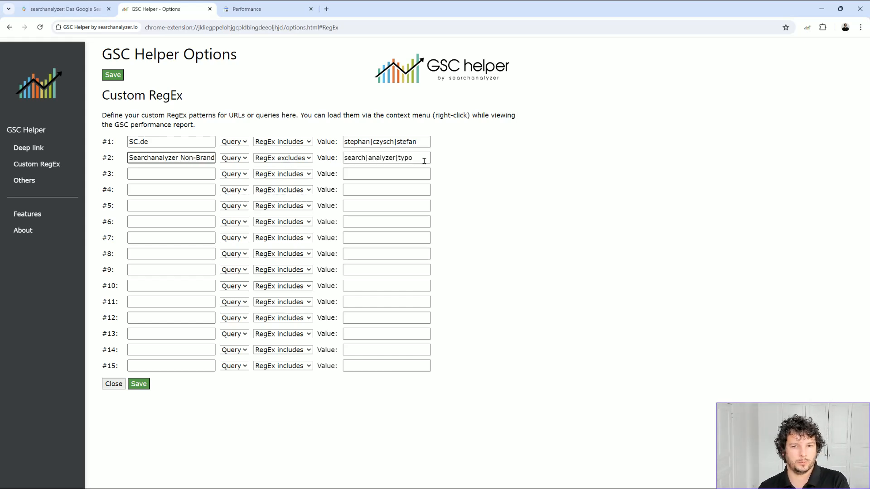
{"action": "left_click", "coordinate": [144, 384]}
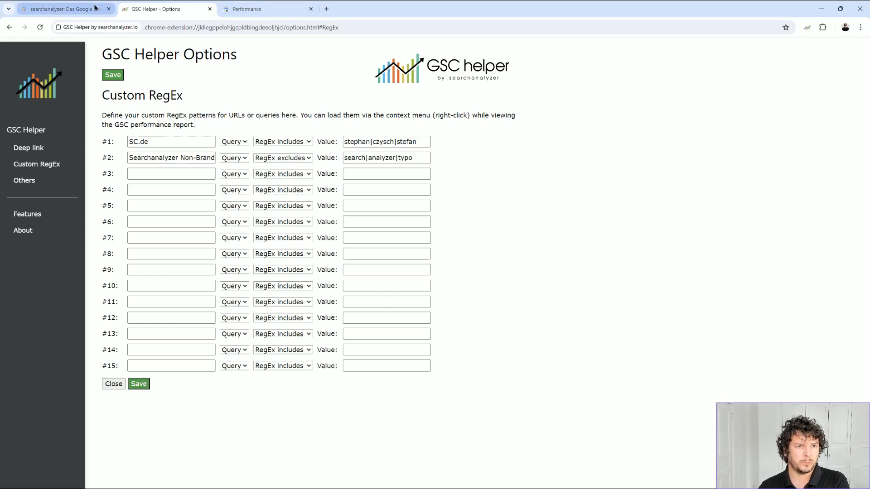
Apply the custom RegEx "Searchanalyzer Non-Brand" to the performance report with GSC Helper and review the remaining queries
{"action": "left_click", "coordinate": [248, 9]}
{"action": "right_click", "coordinate": [326, 333]}
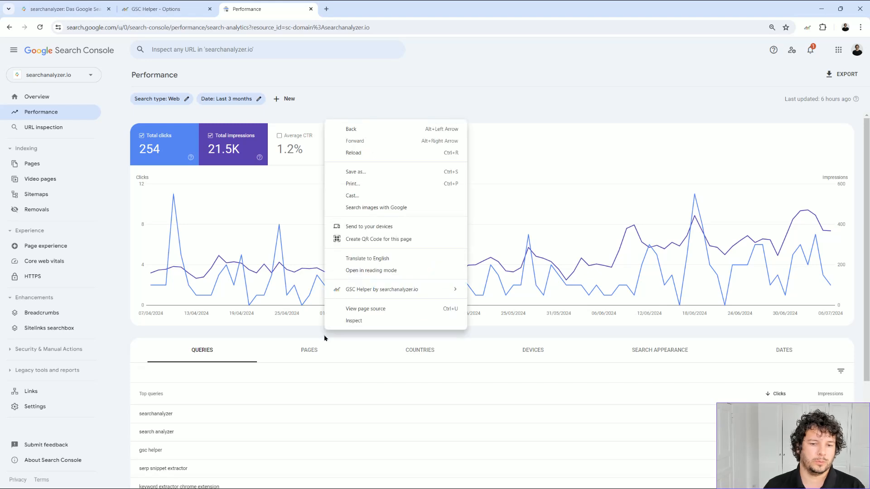
{"action": "mouse_move", "coordinate": [449, 289]}
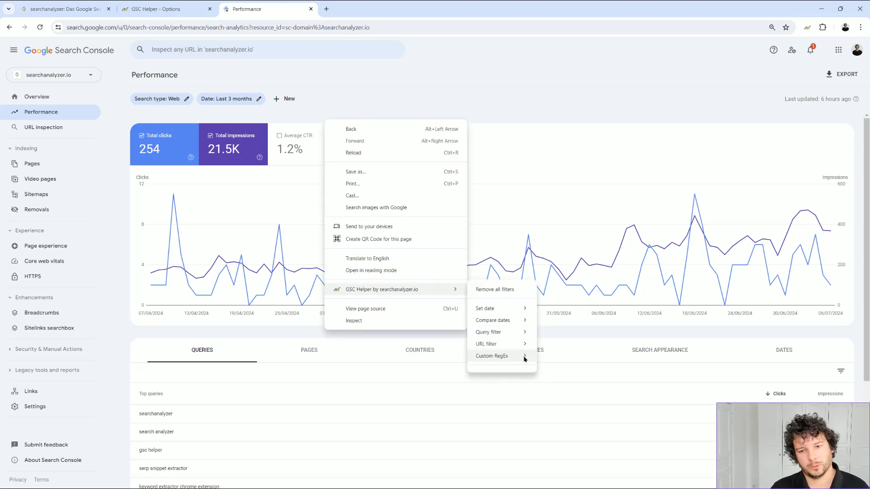
{"action": "mouse_move", "coordinate": [526, 356]}
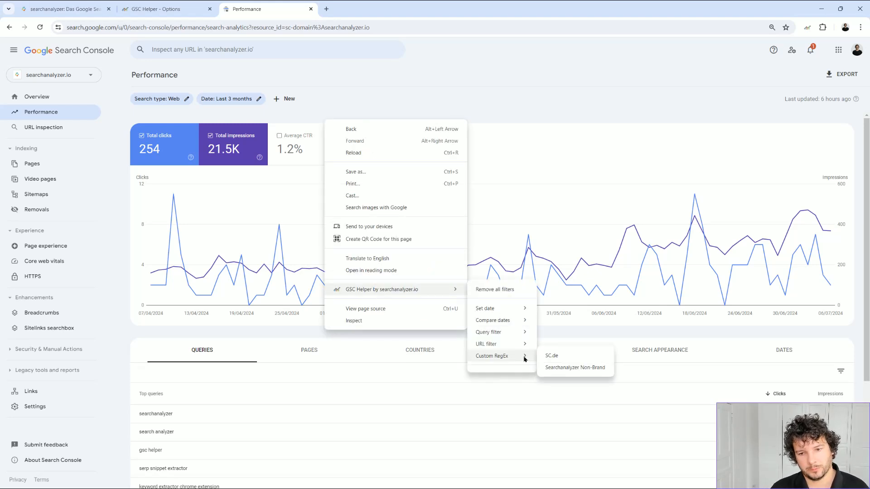
{"action": "left_click", "coordinate": [574, 367]}
{"action": "scroll", "coordinate": [253, 294], "scroll_direction": "down", "scroll_amount": 3}
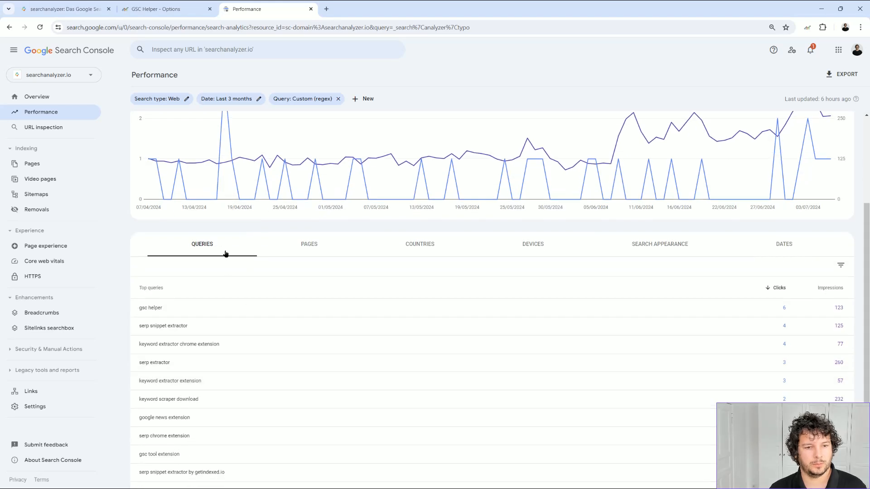
{"action": "scroll", "coordinate": [225, 254], "scroll_direction": "down", "scroll_amount": 1}
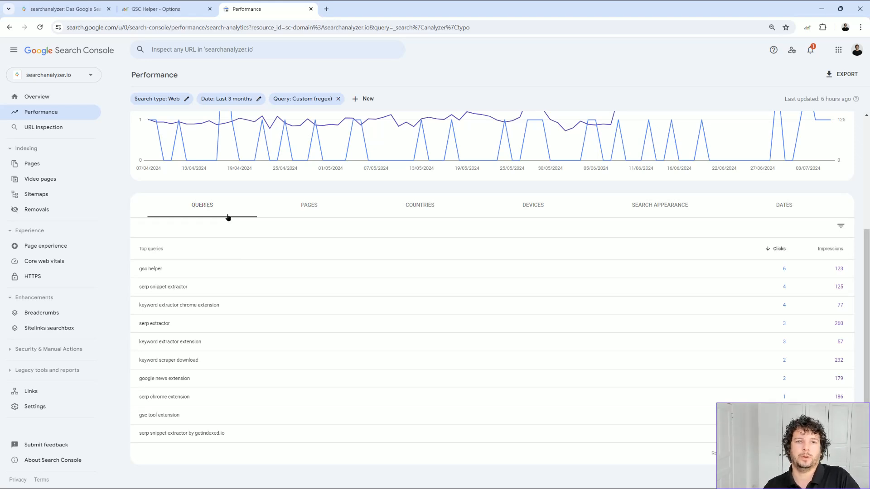
{"action": "scroll", "coordinate": [358, 204], "scroll_direction": "up", "scroll_amount": 3}
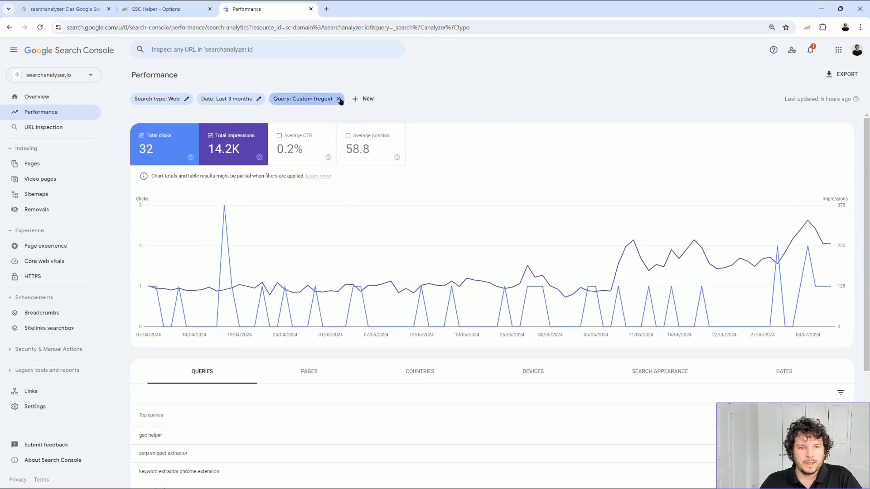
Clear the custom RegEx query filter from the performance report using GSC Helper's Remove all filters command
{"action": "right_click", "coordinate": [367, 121]}
{"action": "mouse_move", "coordinate": [458, 292]}
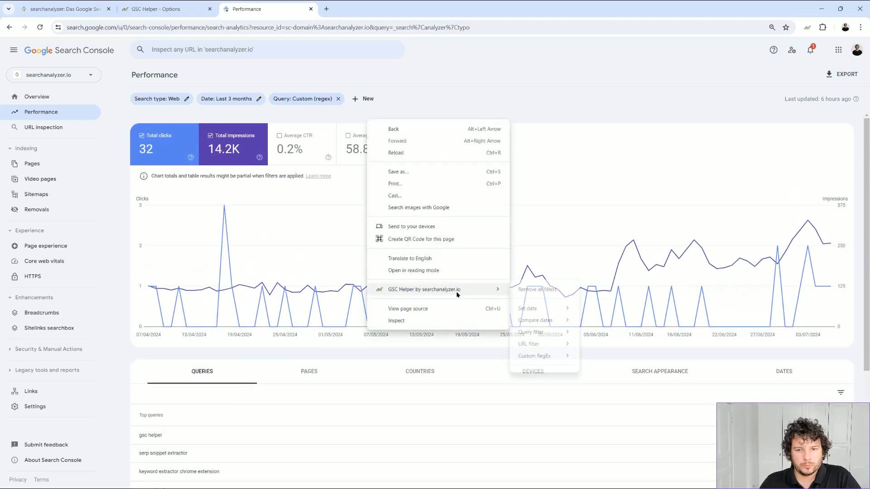
{"action": "left_click", "coordinate": [563, 294]}
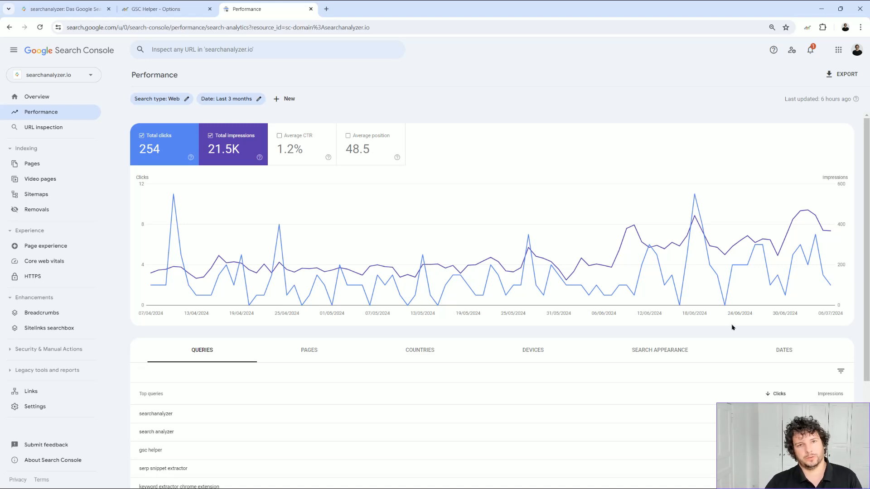
Show the report's Dates breakdown, open it as a GSC Helper results table and group the data by week
{"action": "left_click", "coordinate": [788, 352]}
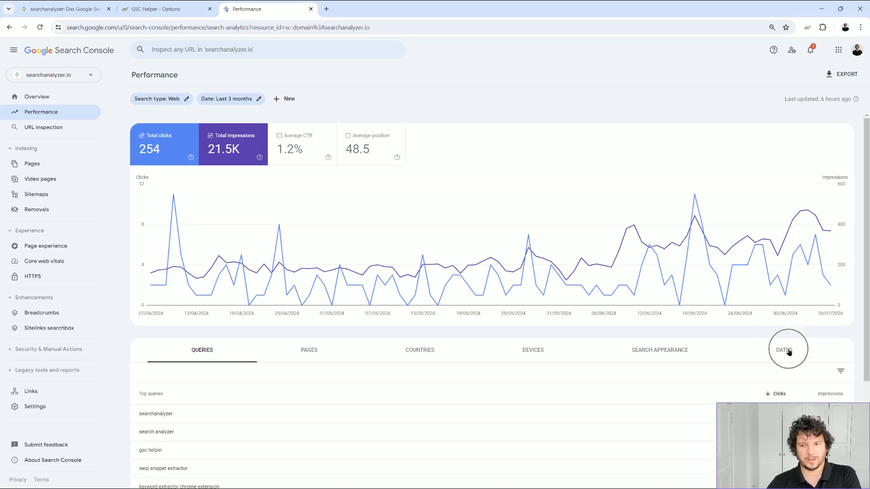
{"action": "left_click", "coordinate": [806, 28]}
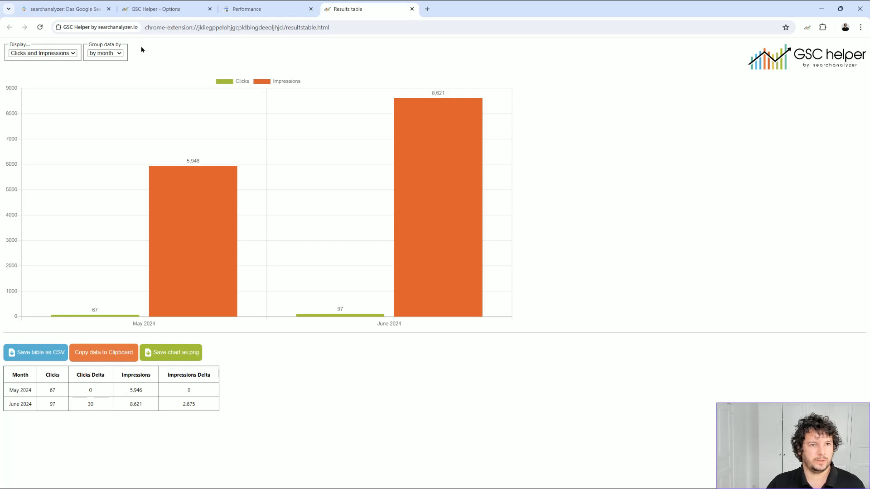
{"action": "left_click", "coordinate": [119, 53]}
{"action": "left_click", "coordinate": [112, 62]}
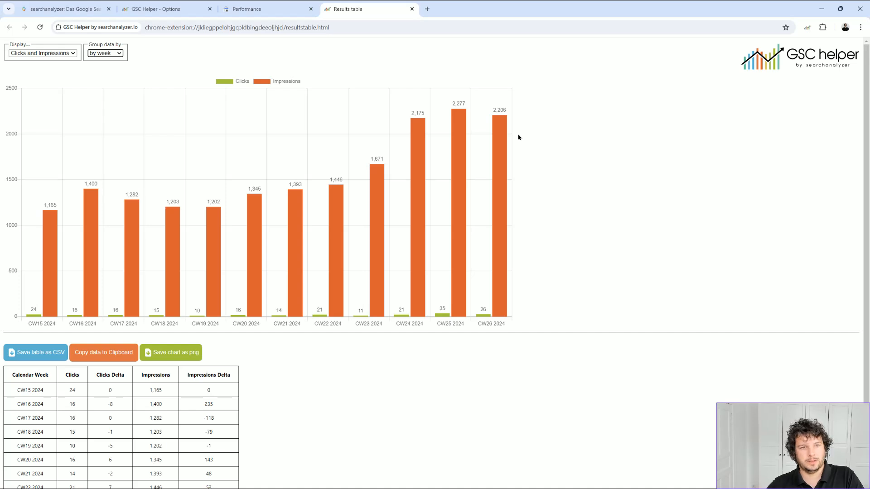
Examine the weekly clicks, impressions and delta values in the table below the chart
{"action": "scroll", "coordinate": [565, 148], "scroll_direction": "down", "scroll_amount": 2}
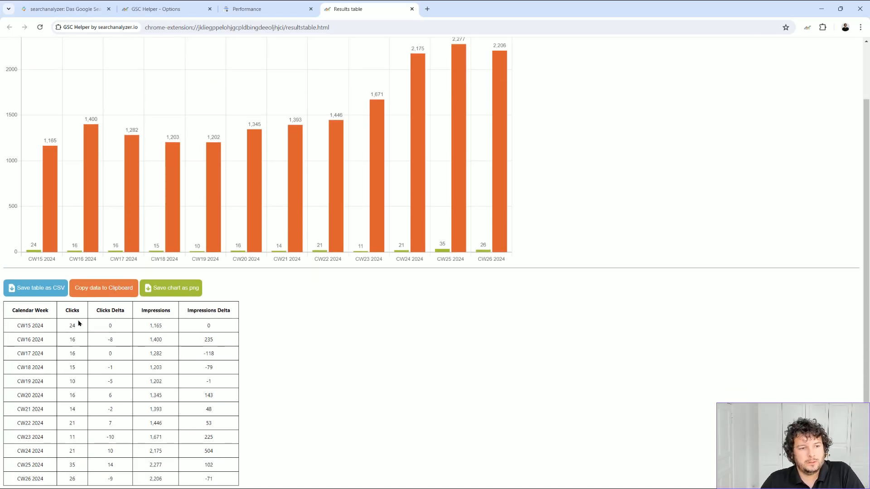
{"action": "left_click_drag", "start_coordinate": [15, 319], "coordinate": [254, 398]}
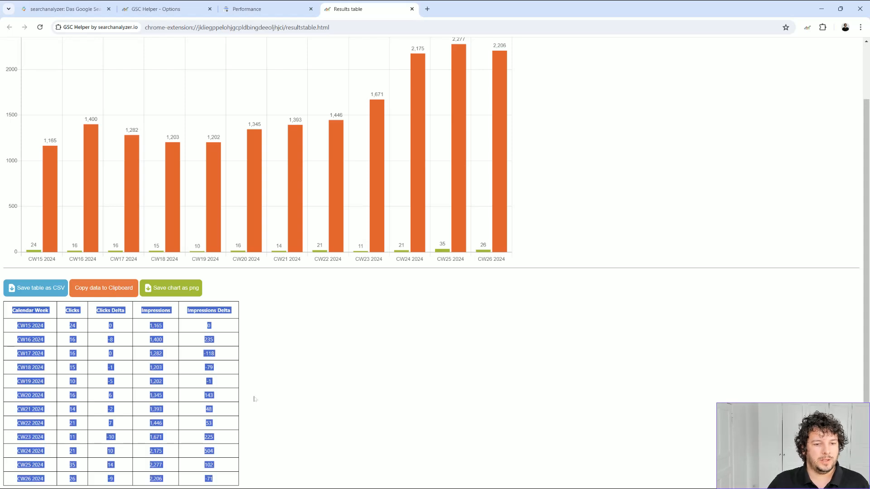
{"action": "left_click", "coordinate": [255, 399]}
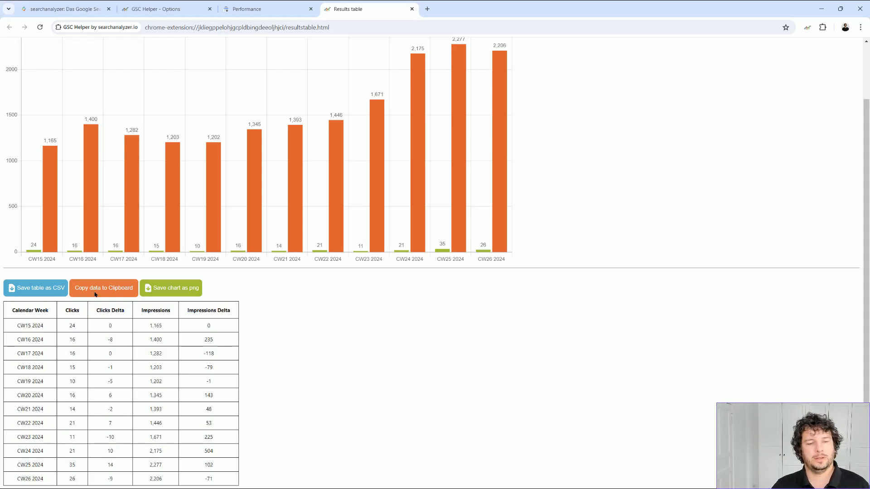
Set the results chart to display Clicks only
{"action": "scroll", "coordinate": [521, 149], "scroll_direction": "up", "scroll_amount": 3}
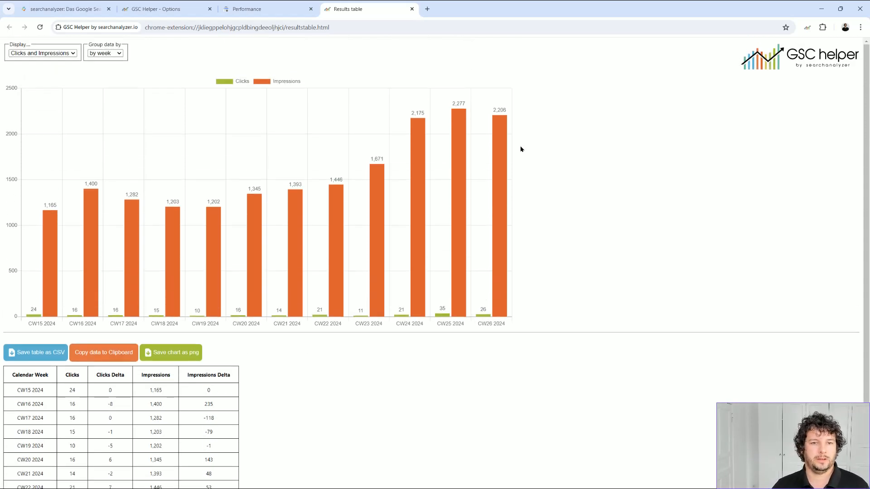
{"action": "left_click", "coordinate": [62, 55]}
{"action": "left_click", "coordinate": [56, 66]}
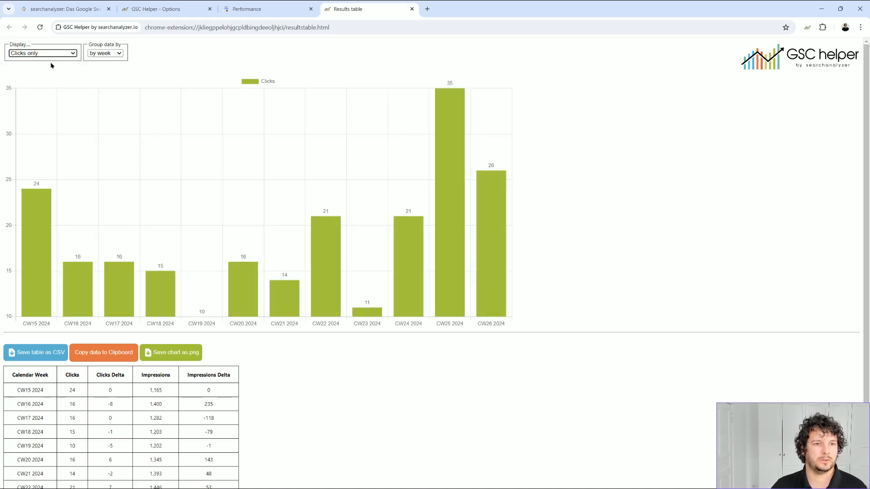
Set the results chart to display Impressions only, and close the results table
{"action": "left_click", "coordinate": [55, 54]}
{"action": "left_click", "coordinate": [44, 73]}
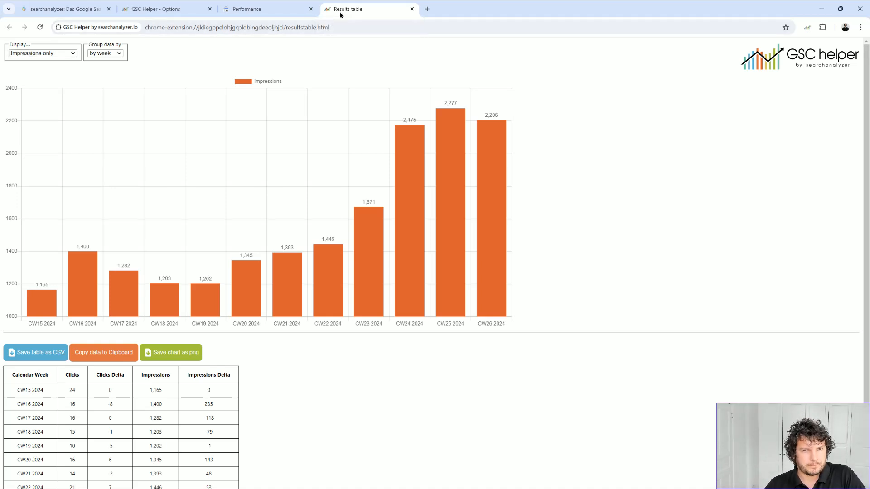
{"action": "key", "text": "ctrl+w"}
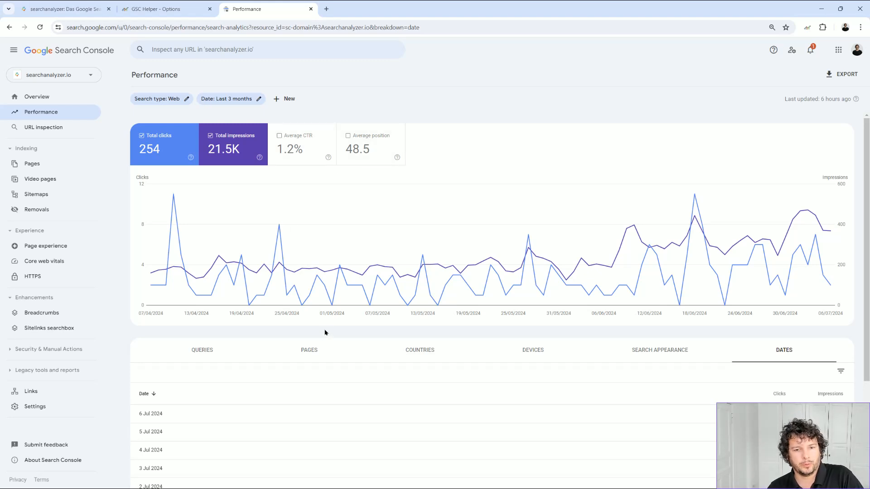
Review the Others, Features, About and Deep link sections of the GSC Helper options
{"action": "left_click", "coordinate": [165, 8]}
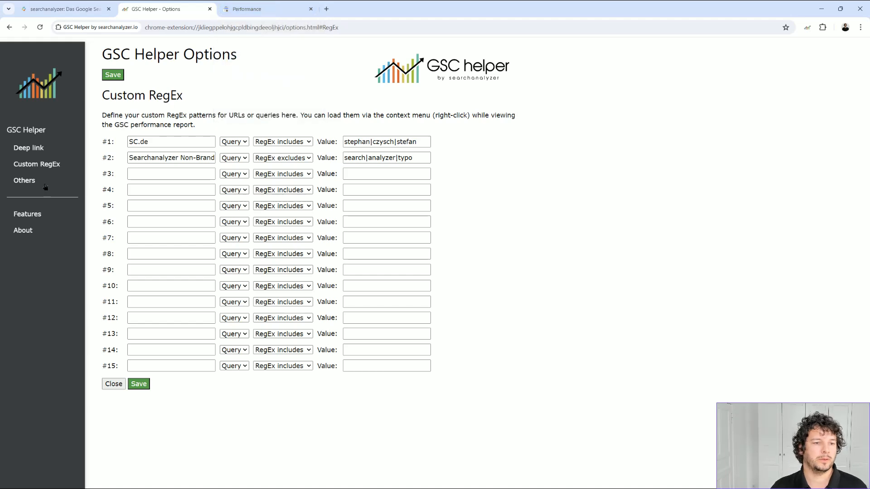
{"action": "left_click", "coordinate": [24, 182]}
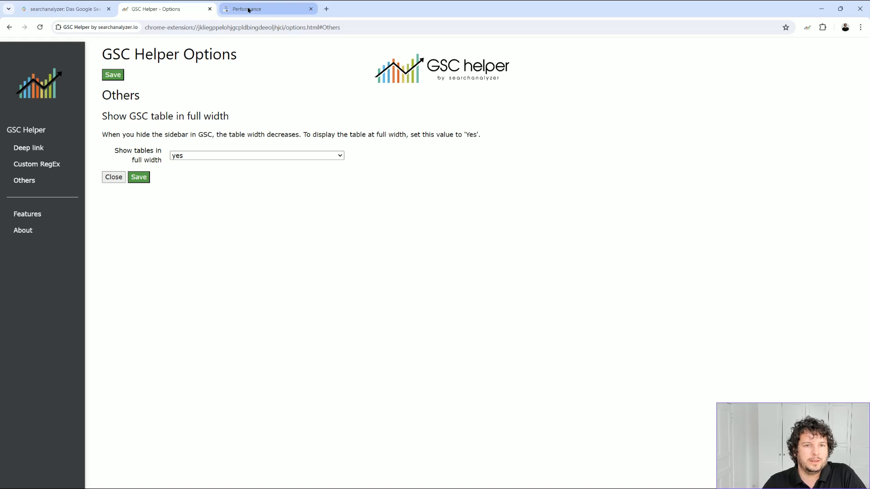
{"action": "left_click", "coordinate": [36, 215]}
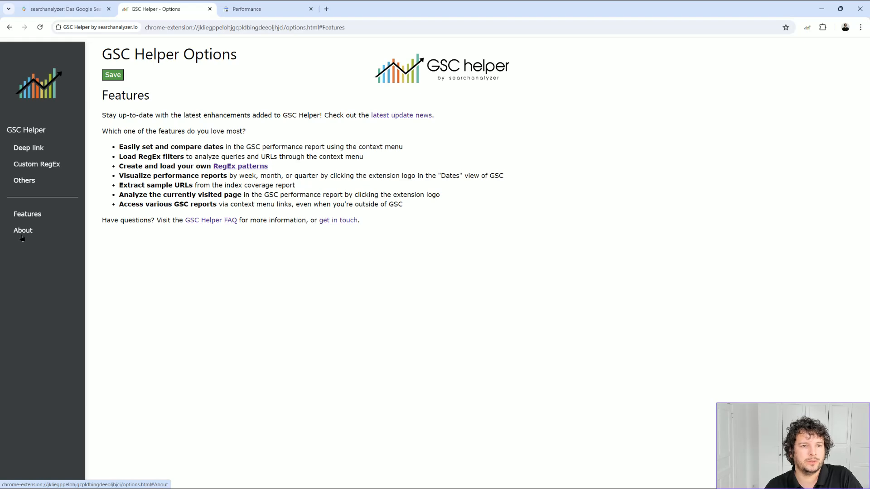
{"action": "left_click", "coordinate": [22, 235]}
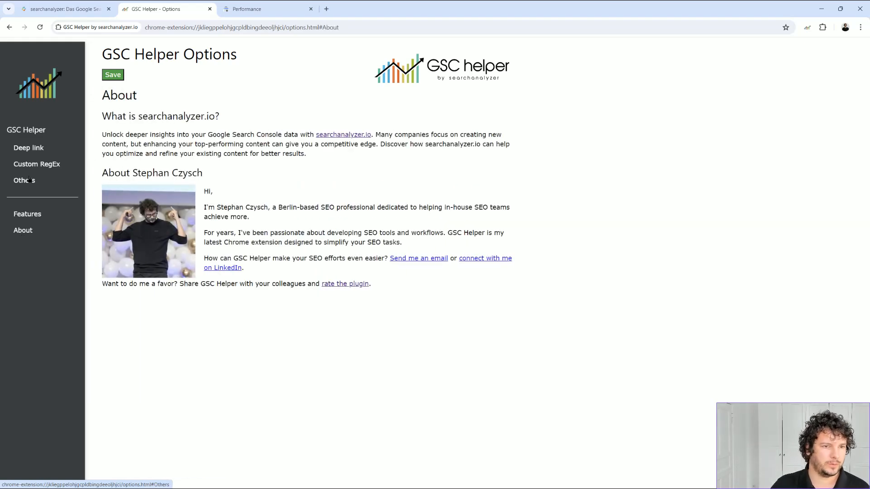
{"action": "left_click", "coordinate": [31, 150]}
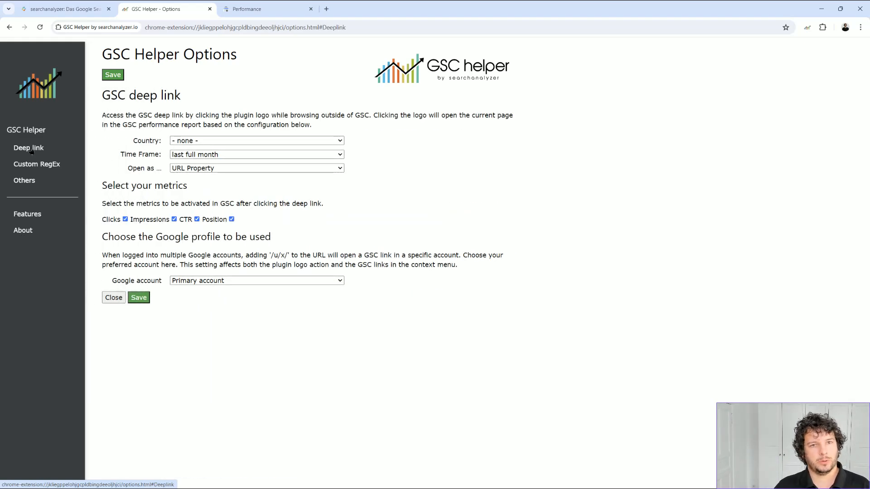
Return to Search Console, open the Page indexing report and show the details for pages excluded by the 'noindex' tag
{"action": "left_click", "coordinate": [247, 12]}
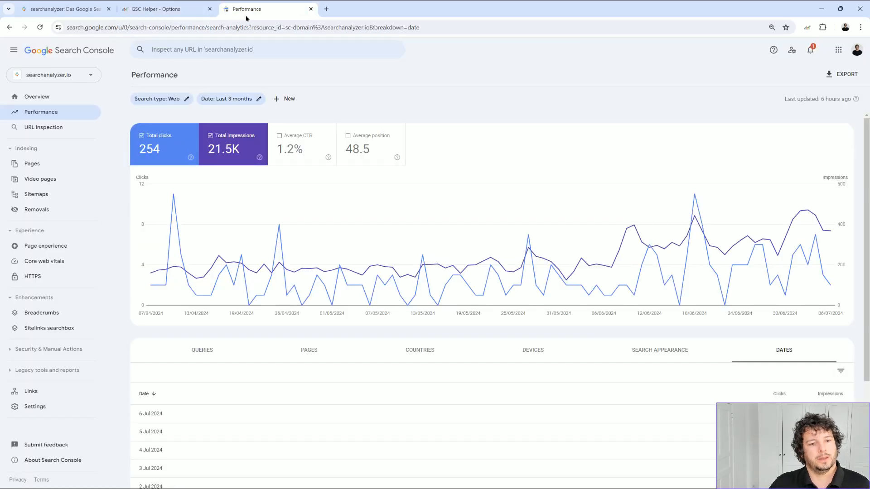
{"action": "left_click", "coordinate": [47, 168]}
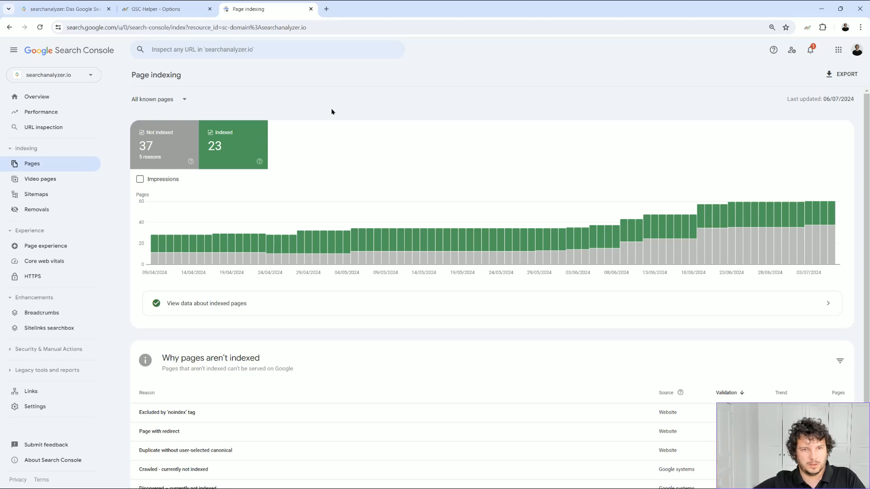
{"action": "scroll", "coordinate": [272, 298], "scroll_direction": "down", "scroll_amount": 1}
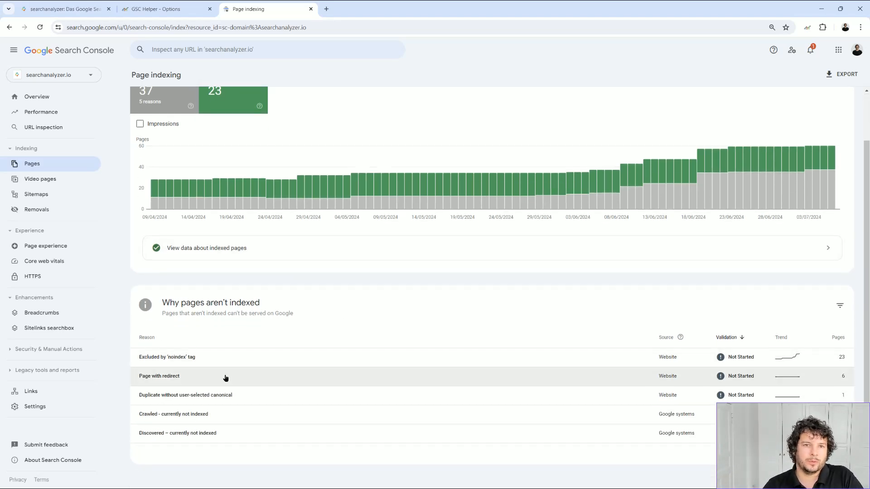
{"action": "left_click", "coordinate": [240, 360]}
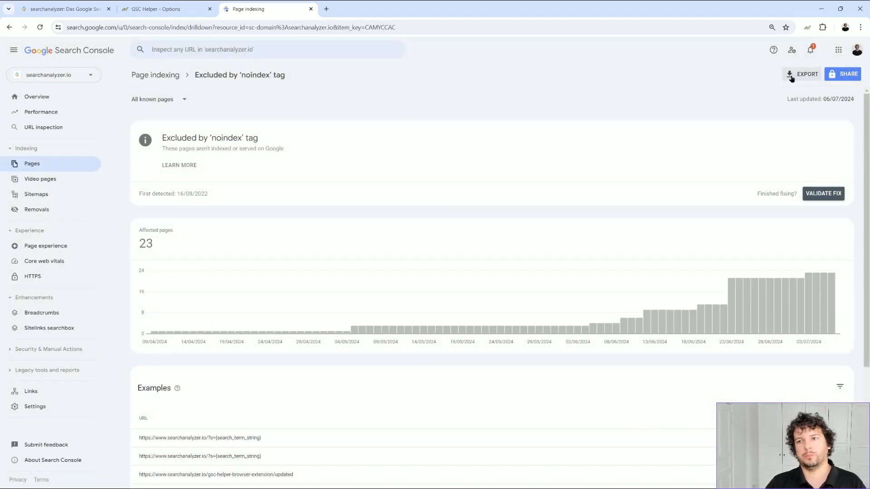
{"action": "left_click", "coordinate": [791, 75]}
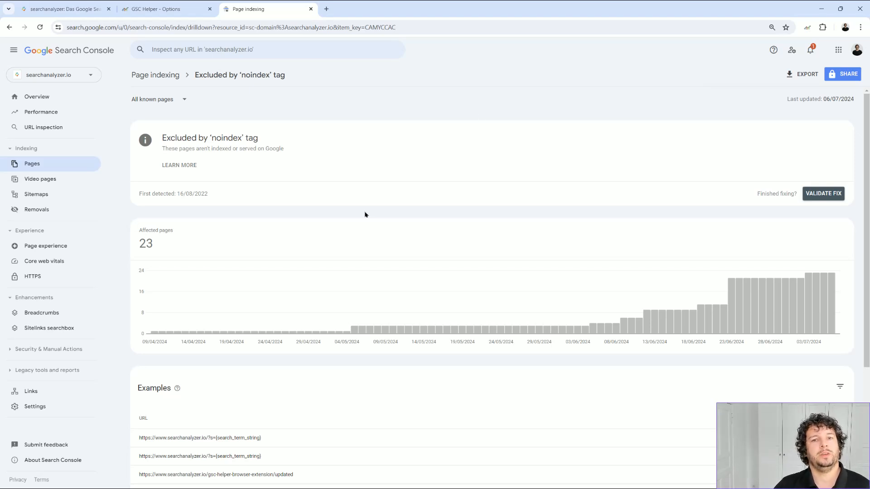
Examine GSC Helper's sample URL extraction commands for the 'noindex' example pages and check the report's issue heading
{"action": "scroll", "coordinate": [342, 229], "scroll_direction": "down", "scroll_amount": 3}
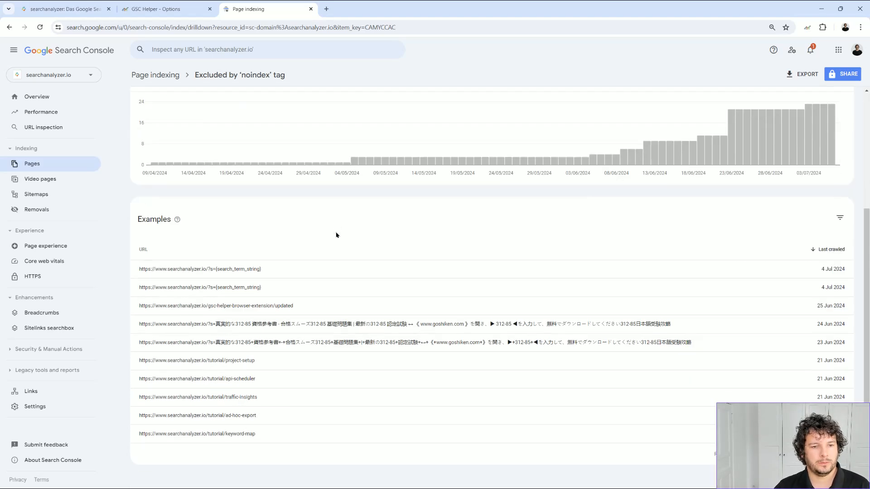
{"action": "right_click", "coordinate": [278, 193]}
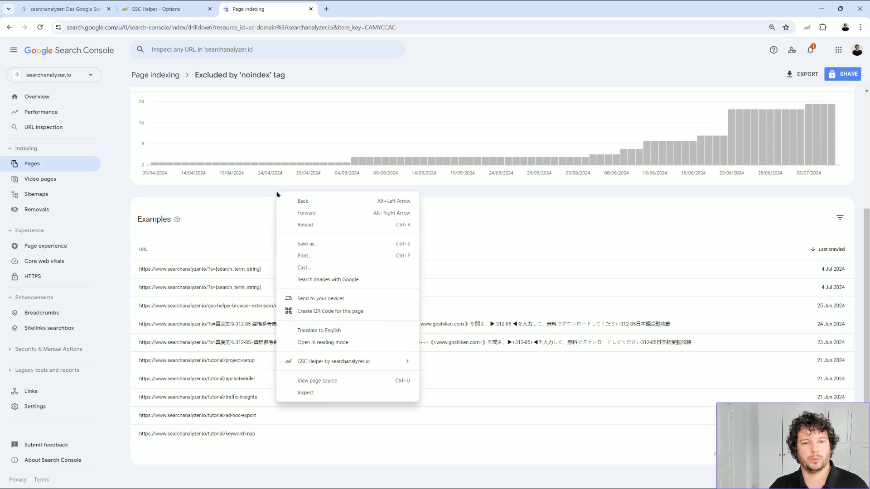
{"action": "mouse_move", "coordinate": [374, 363]}
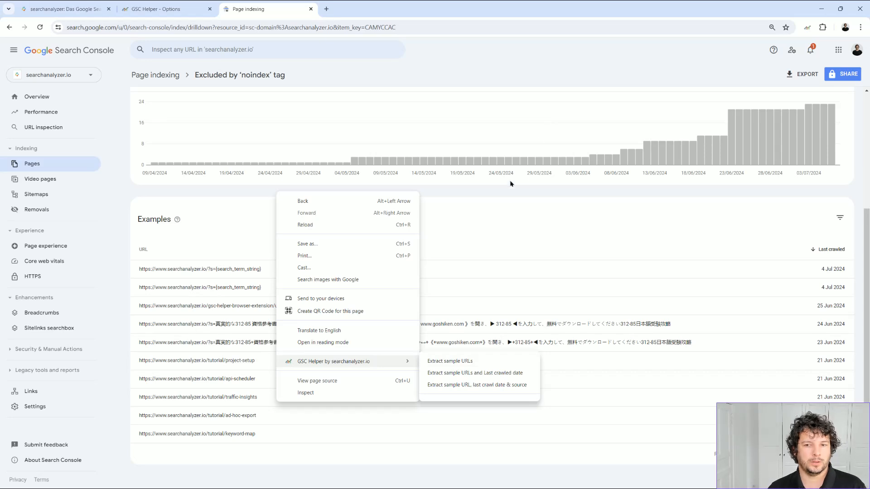
{"action": "left_click", "coordinate": [478, 205]}
{"action": "scroll", "coordinate": [478, 205], "scroll_direction": "up", "scroll_amount": 4}
{"action": "triple_click", "coordinate": [241, 75]}
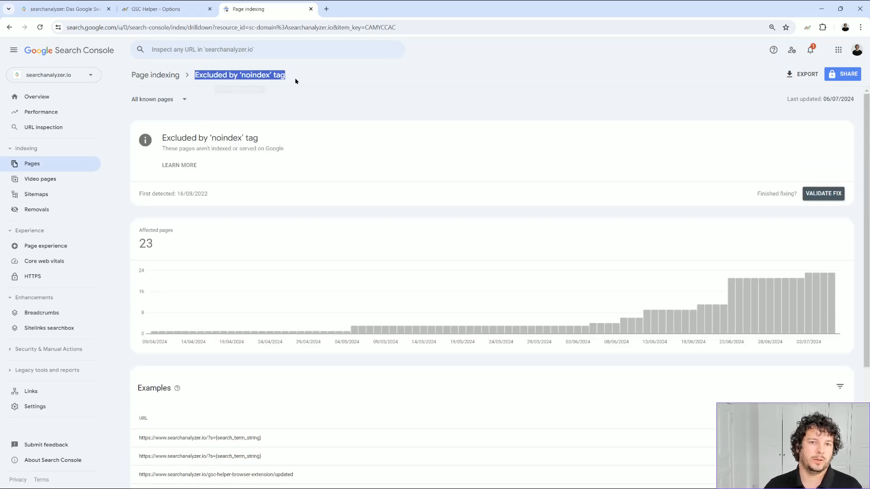
{"action": "left_click", "coordinate": [327, 117]}
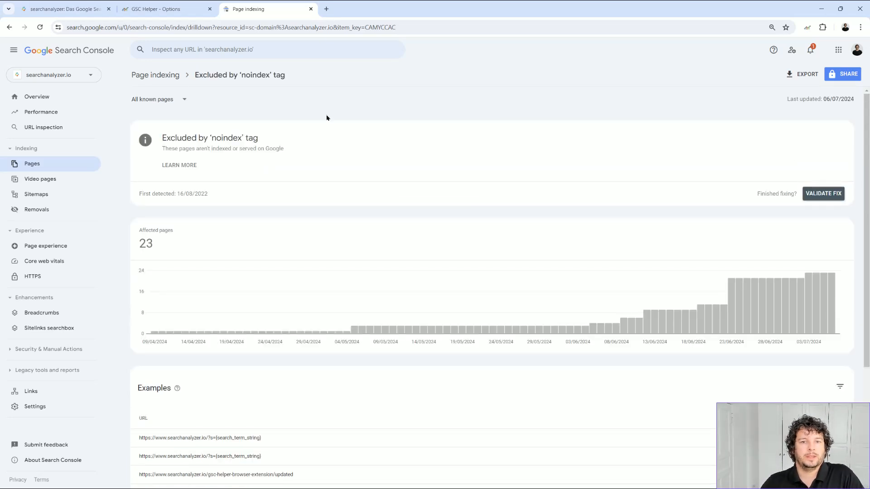